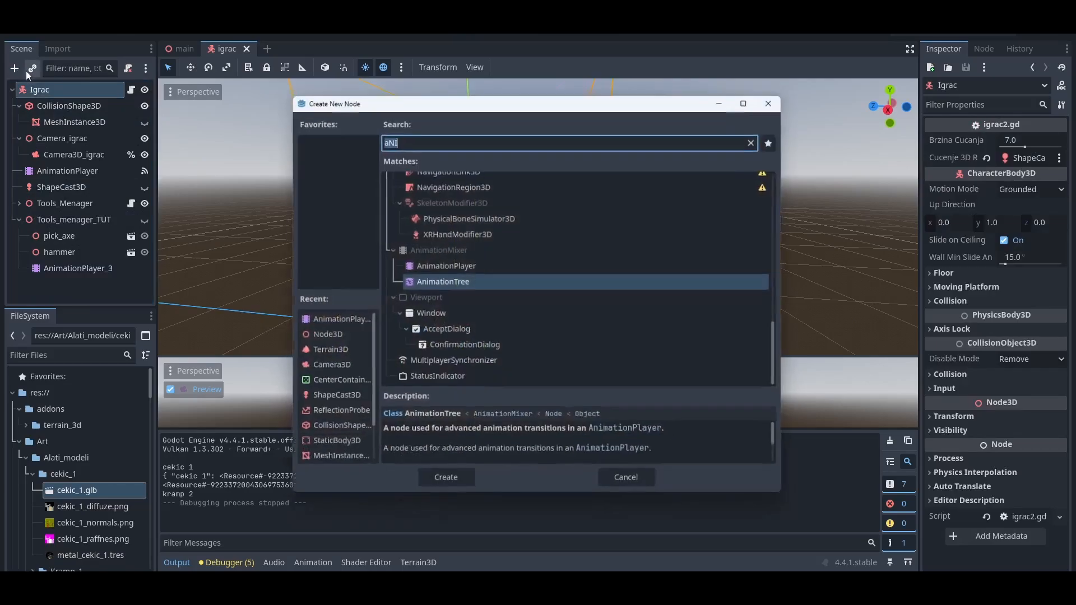
{"action": "left_click", "coordinate": [327, 339]}
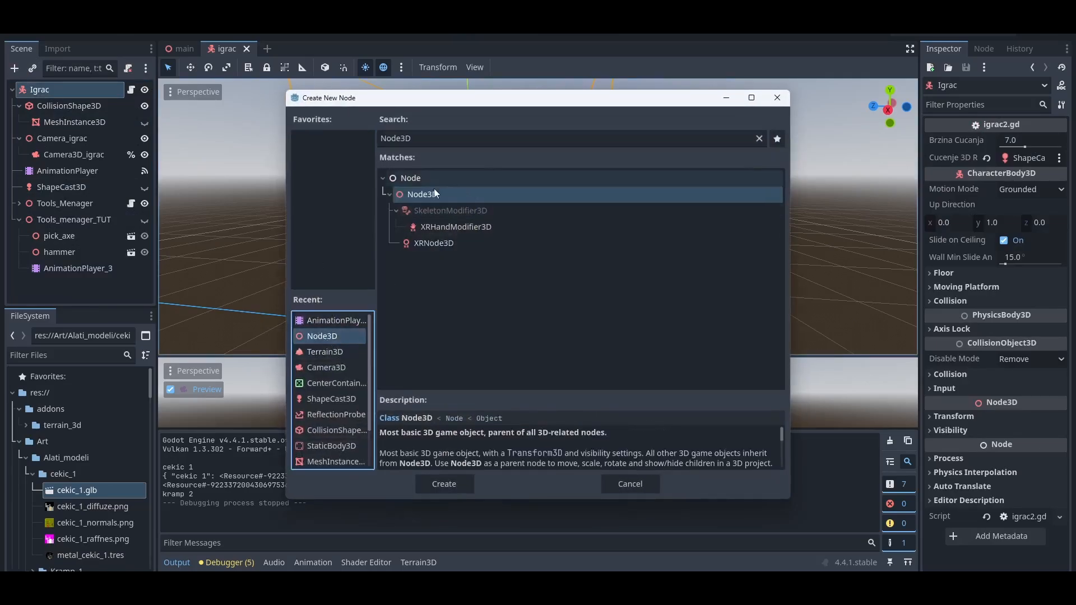
{"action": "left_click", "coordinate": [631, 486]}
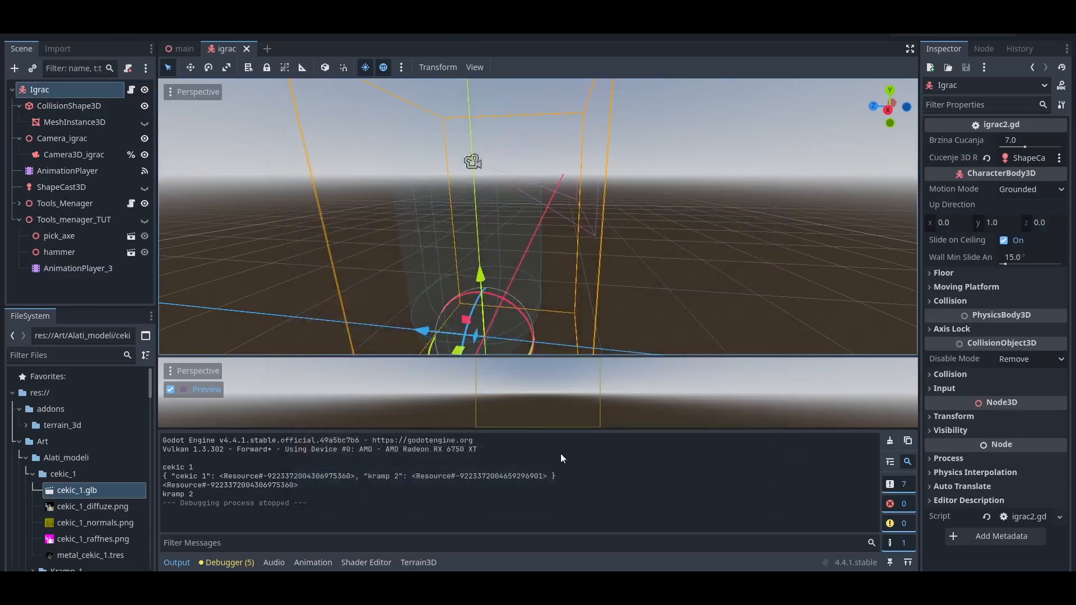
Make the Tools_menager_TUT node and its child tools visible in the scene.
{"action": "left_click", "coordinate": [60, 220]}
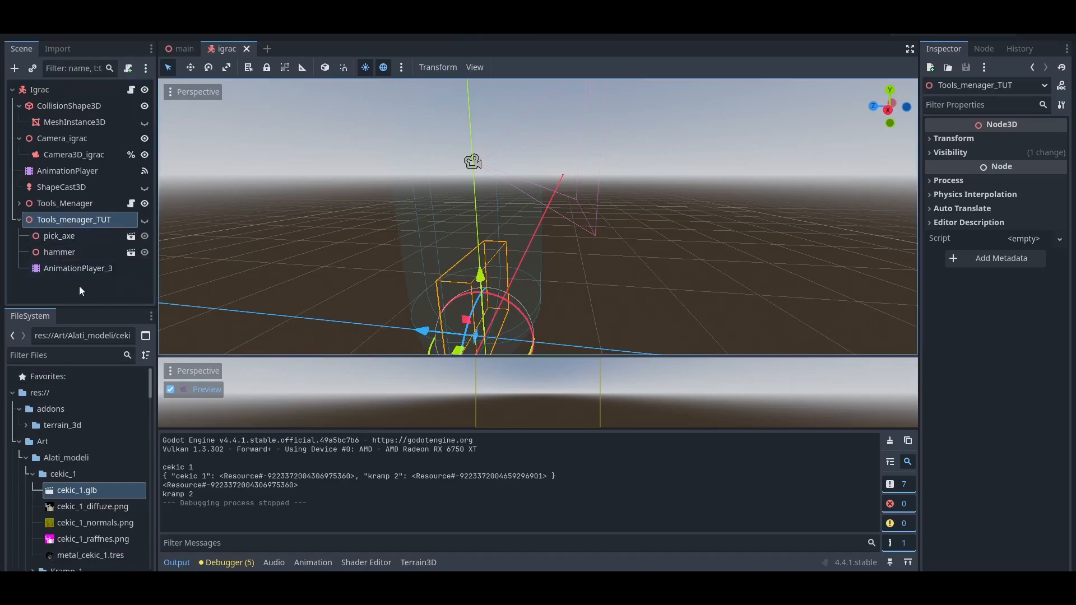
{"action": "left_click", "coordinate": [60, 237]}
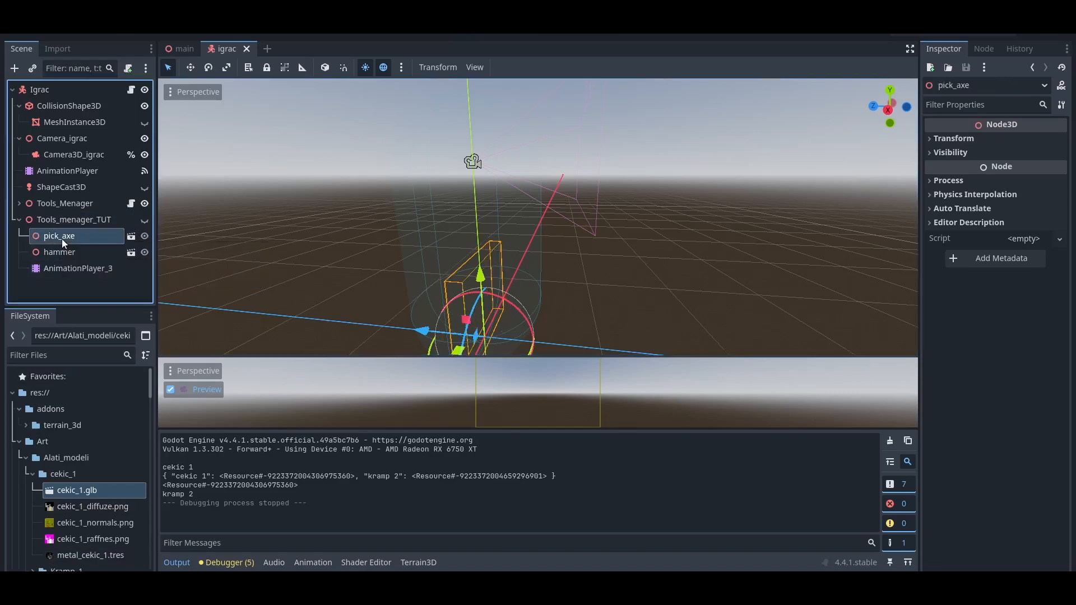
{"action": "left_click", "coordinate": [144, 220]}
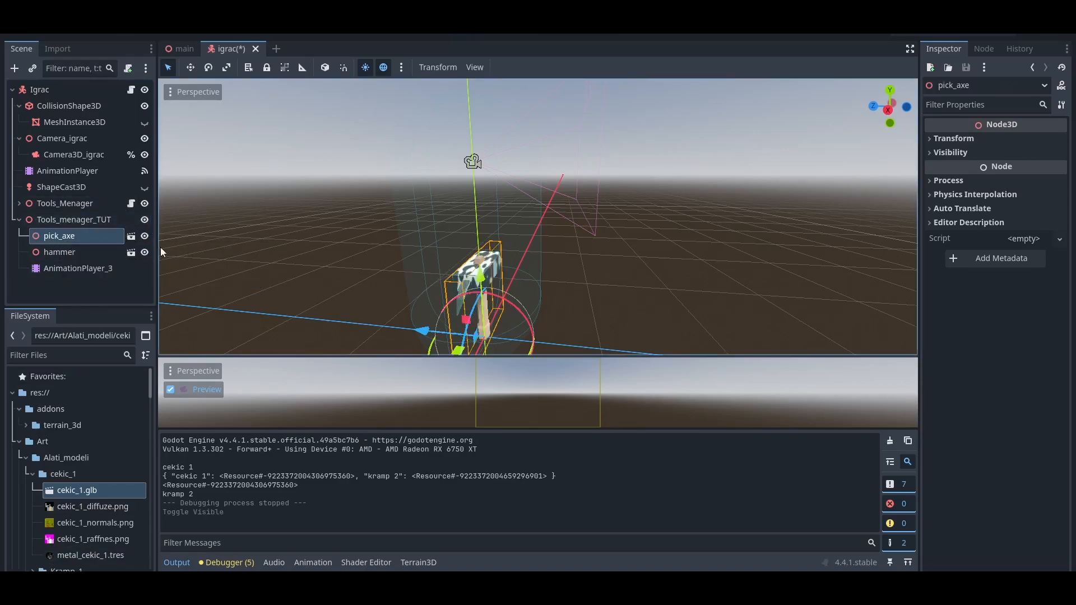
Toggle the visibility of the hammer and pick_axe nodes to view each tool model separately.
{"action": "left_click", "coordinate": [144, 252]}
{"action": "scroll", "coordinate": [573, 287], "scroll_direction": "up", "scroll_amount": 4}
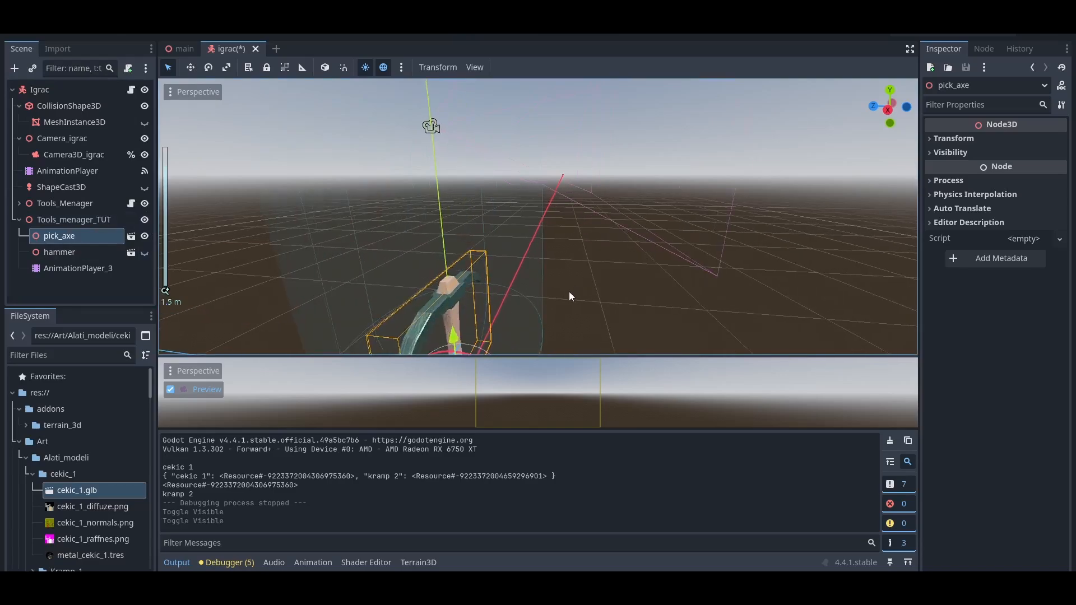
{"action": "middle_click_drag", "start_coordinate": [570, 292], "coordinate": [541, 223]}
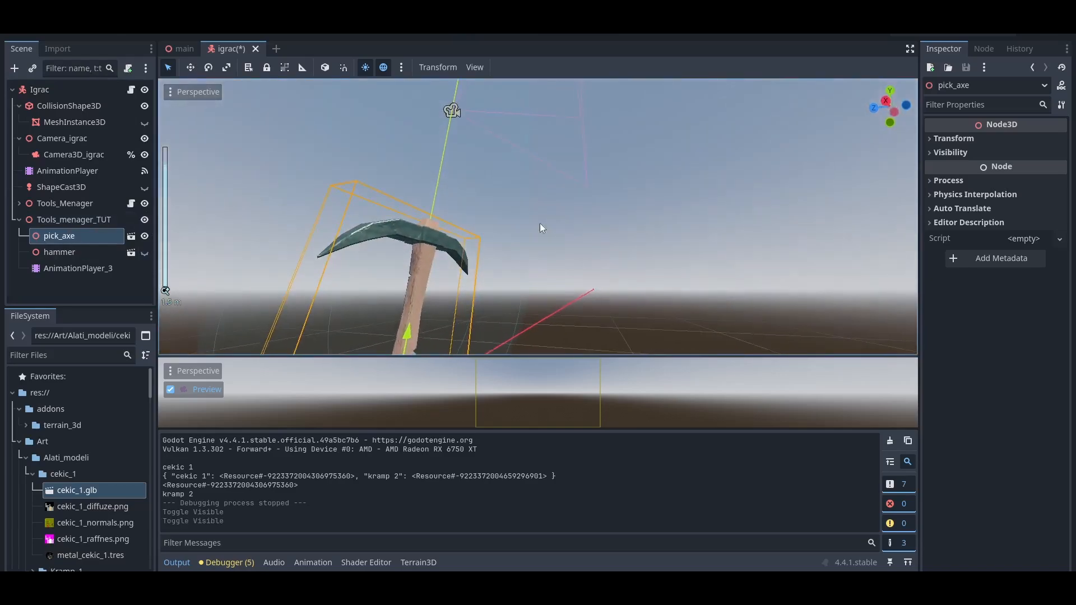
{"action": "left_click", "coordinate": [145, 237]}
{"action": "left_click", "coordinate": [144, 252]}
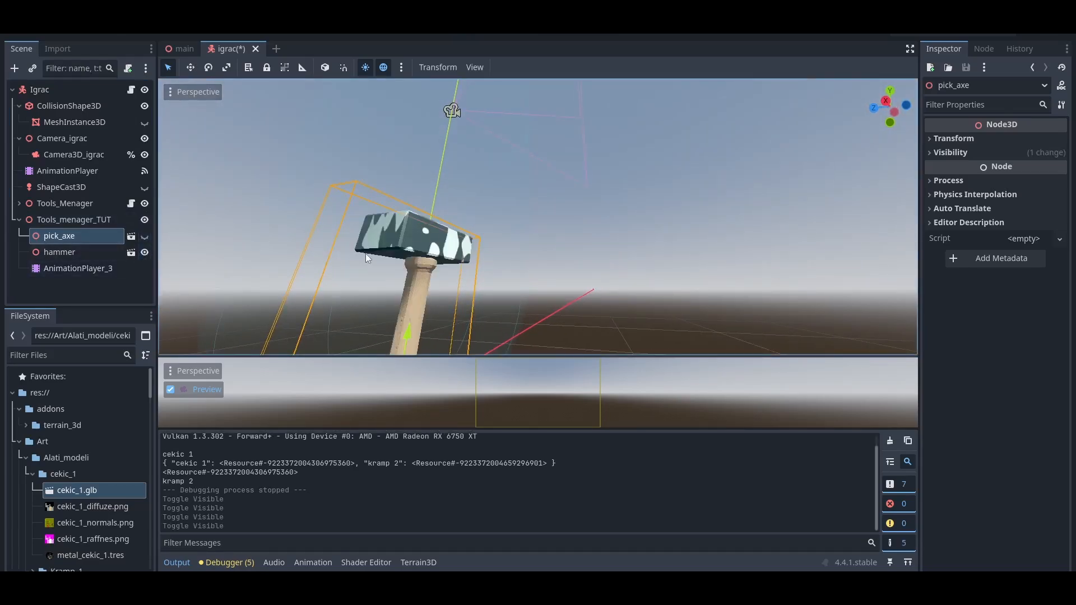
{"action": "left_click", "coordinate": [145, 236]}
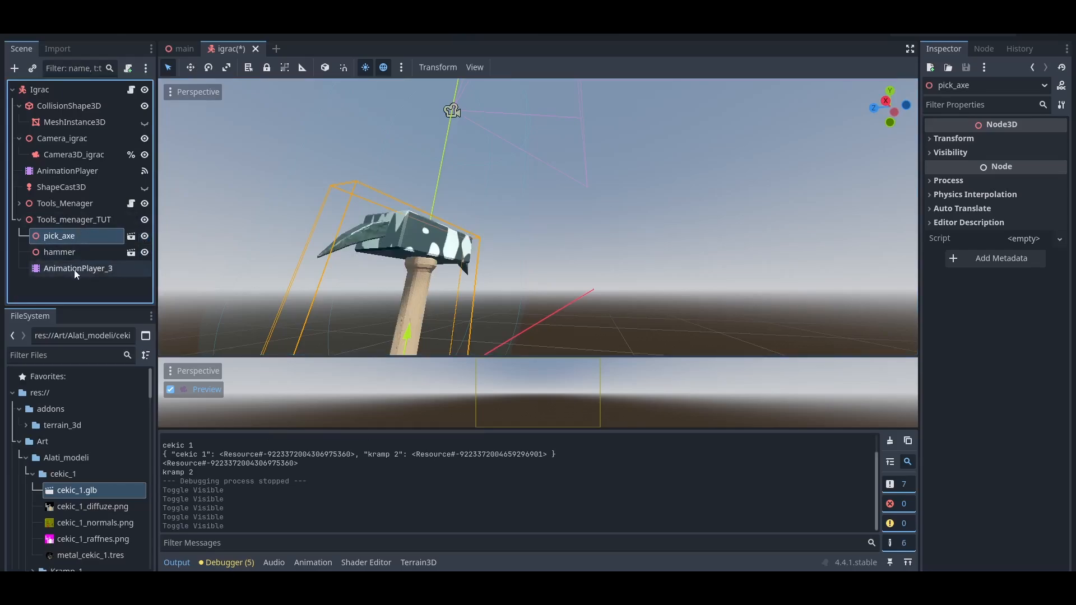
Create a new animation named "hammer start" in AnimationPlayer_3 under Tools_menager_TUT.
{"action": "left_click", "coordinate": [90, 221]}
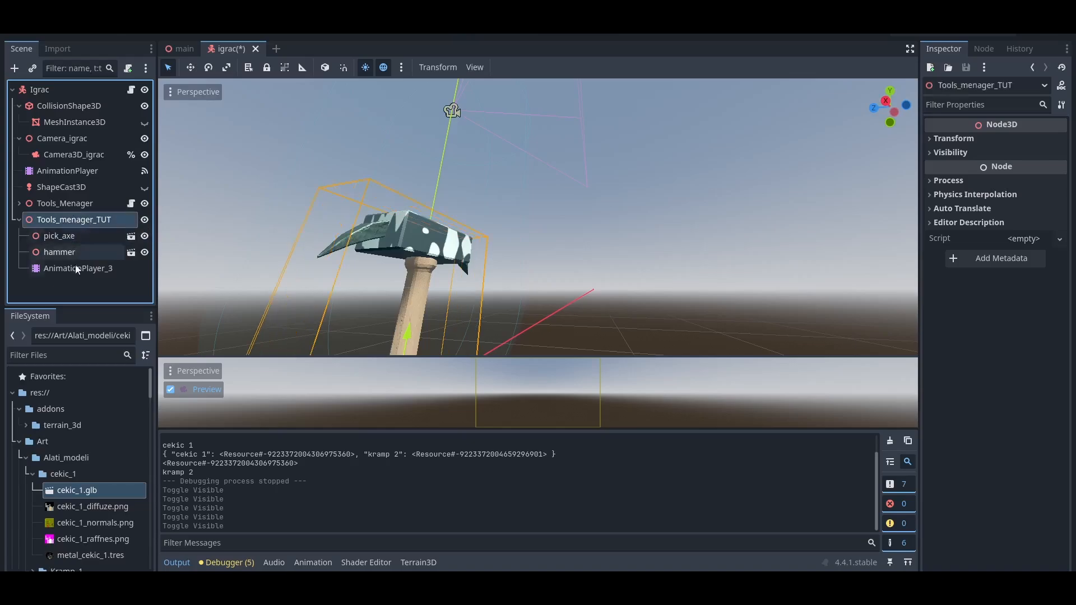
{"action": "left_click", "coordinate": [63, 269]}
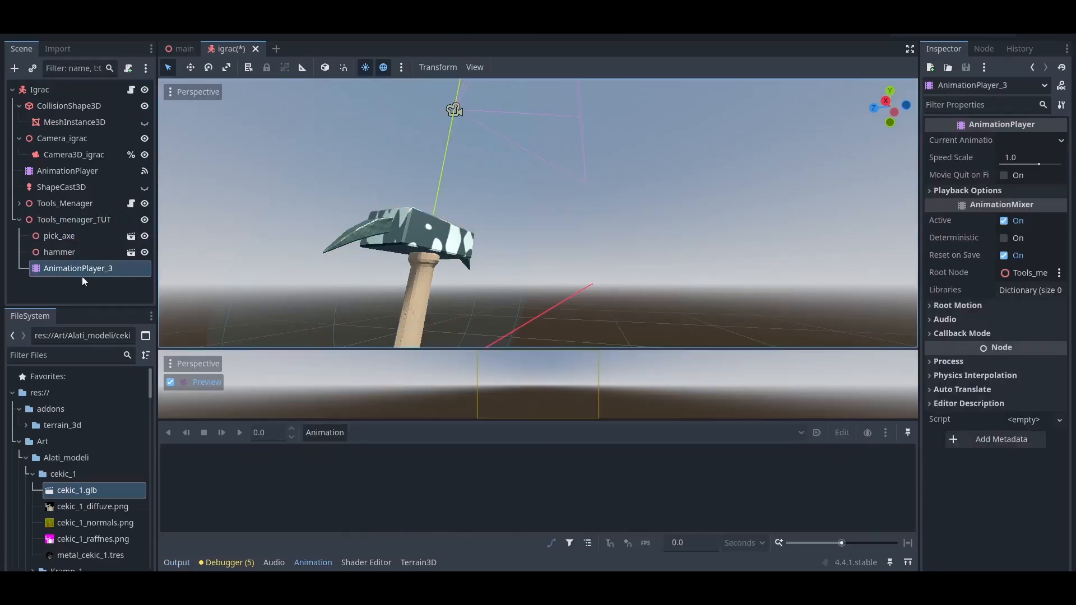
{"action": "left_click", "coordinate": [324, 434]}
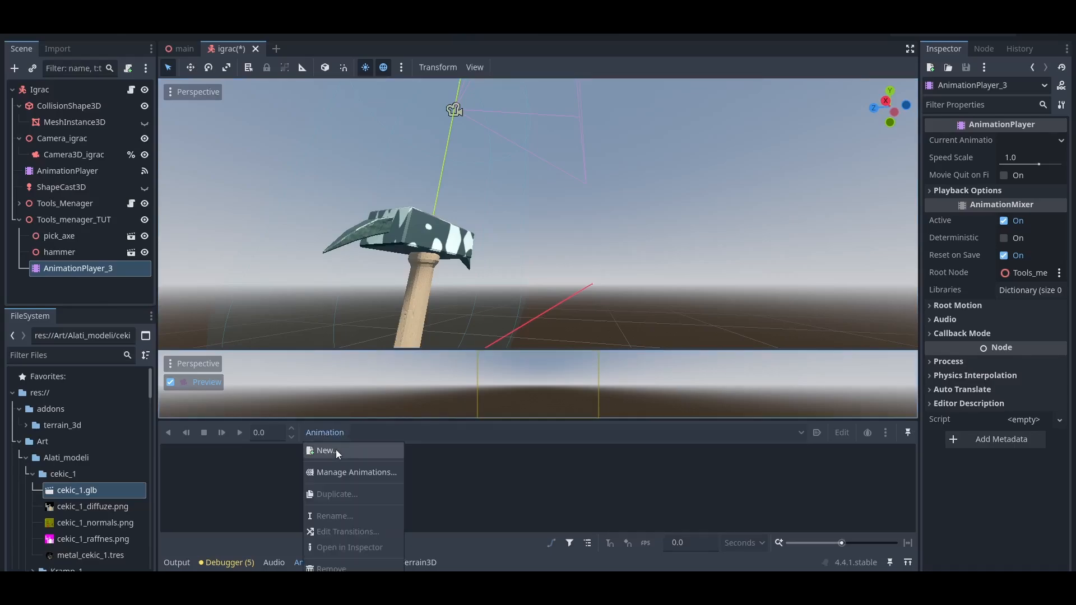
{"action": "left_click", "coordinate": [336, 449]}
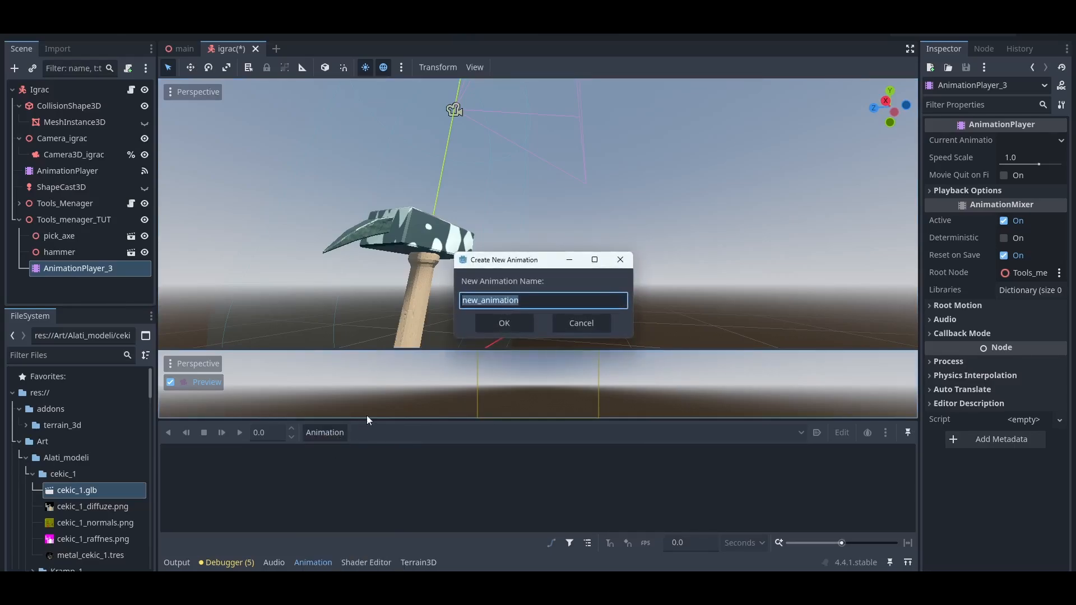
{"action": "type", "text": "ha"}
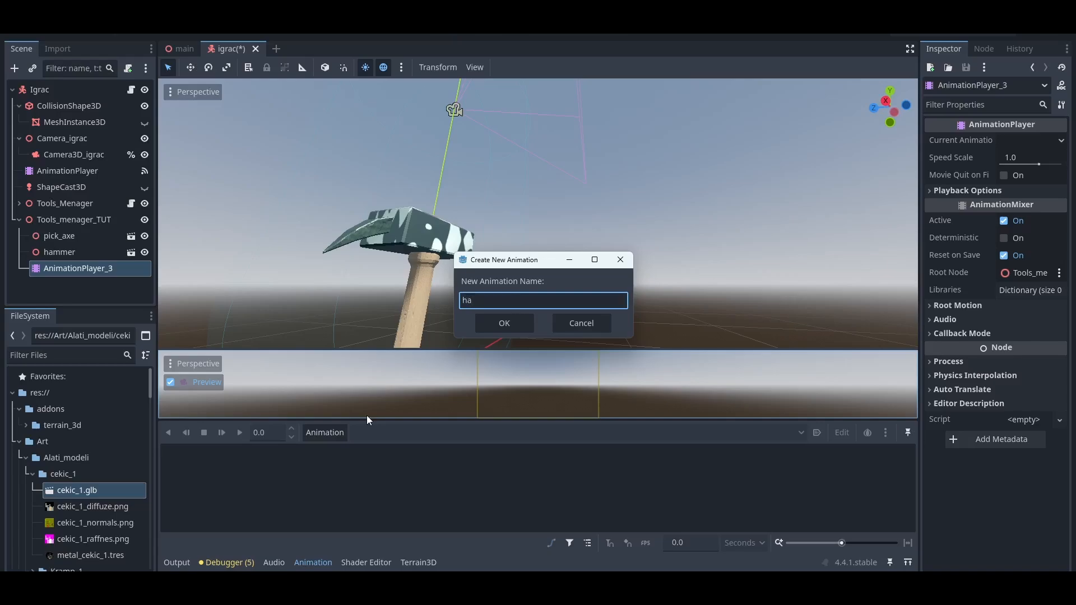
{"action": "type", "text": "mmer start"}
{"action": "left_click", "coordinate": [505, 324]}
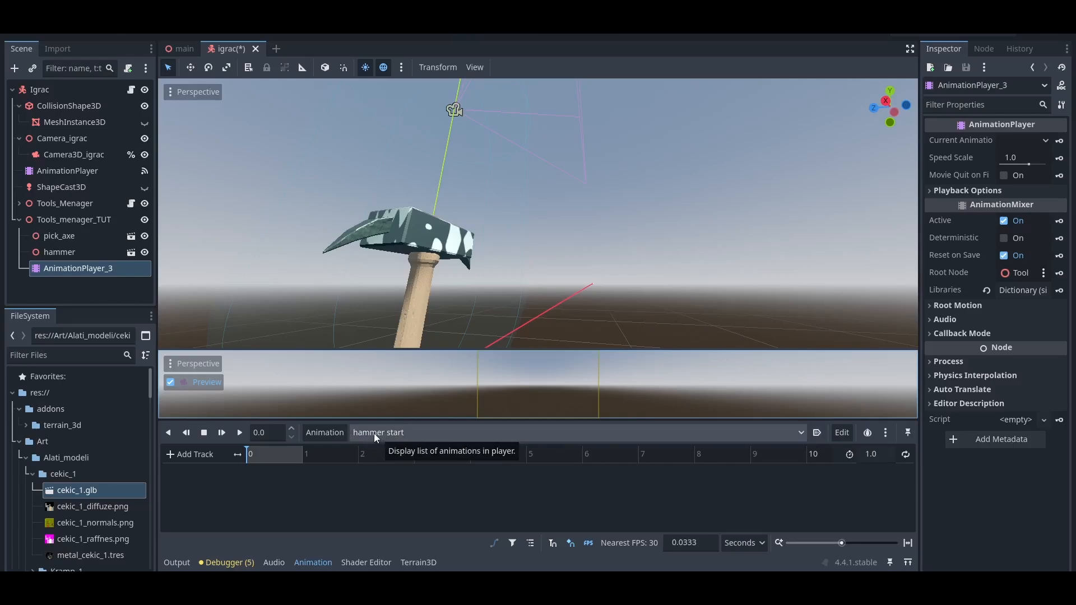
{"action": "left_click", "coordinate": [326, 433]}
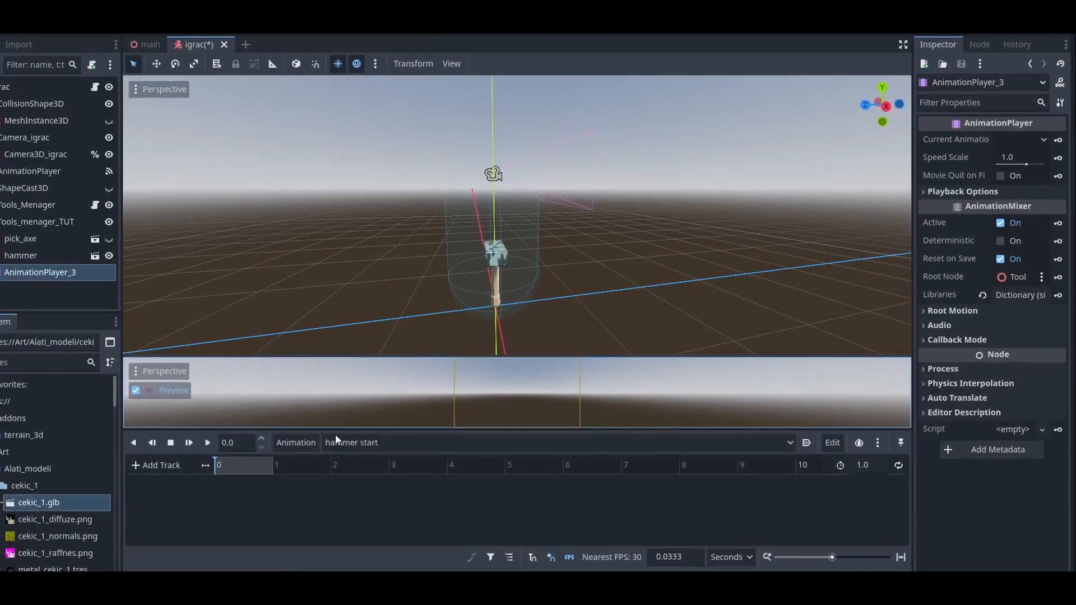
Turn off the hammer's Visible property and key it at 0 s on a new track in the "hammer start" animation.
{"action": "middle_click_drag", "start_coordinate": [592, 278], "coordinate": [492, 269]}
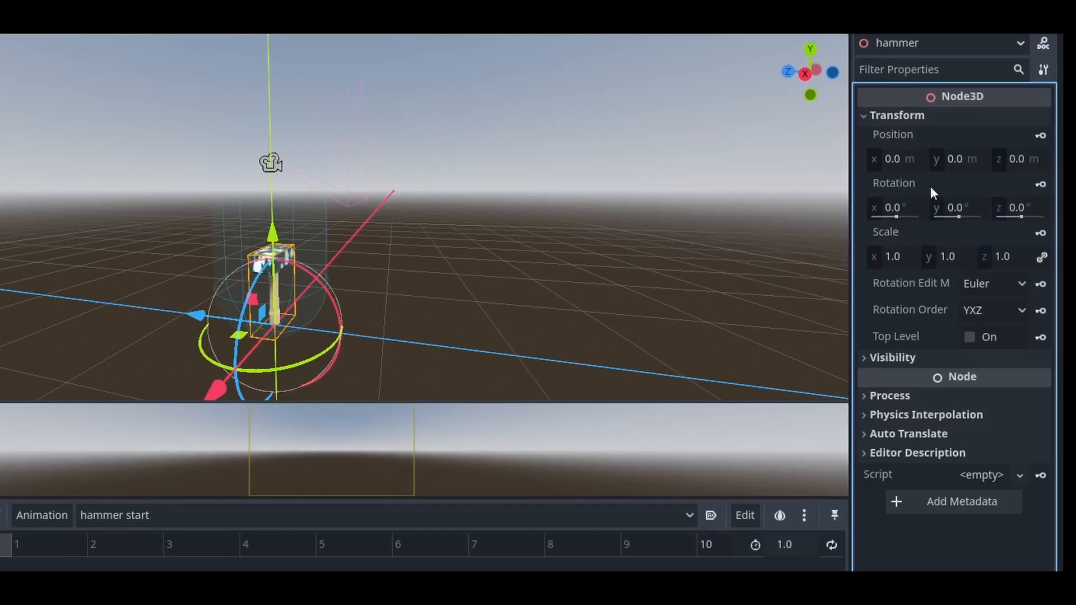
{"action": "left_click", "coordinate": [866, 357]}
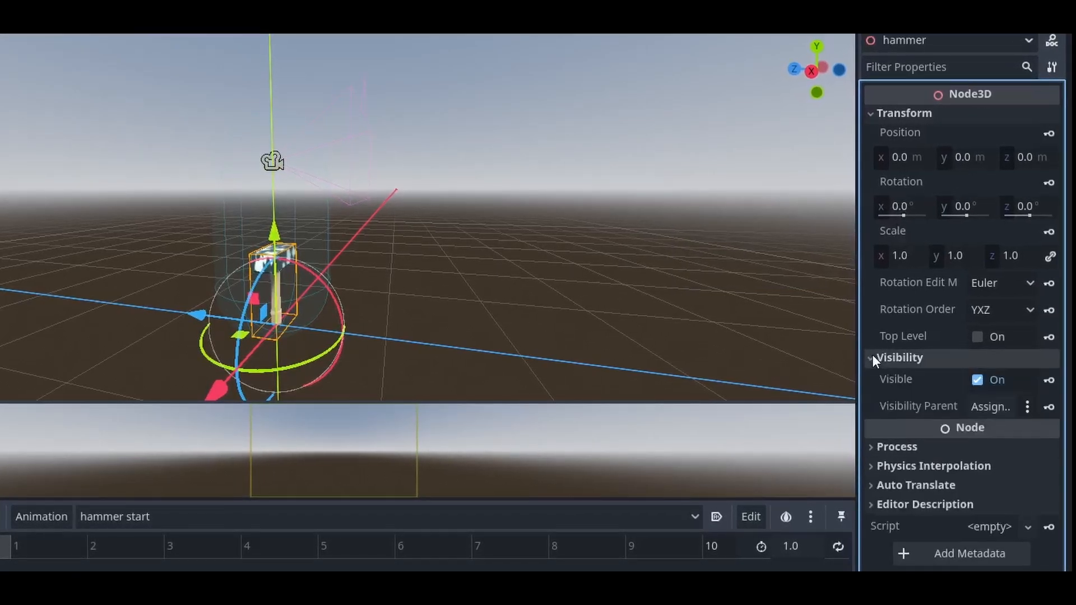
{"action": "mouse_move", "coordinate": [933, 378]}
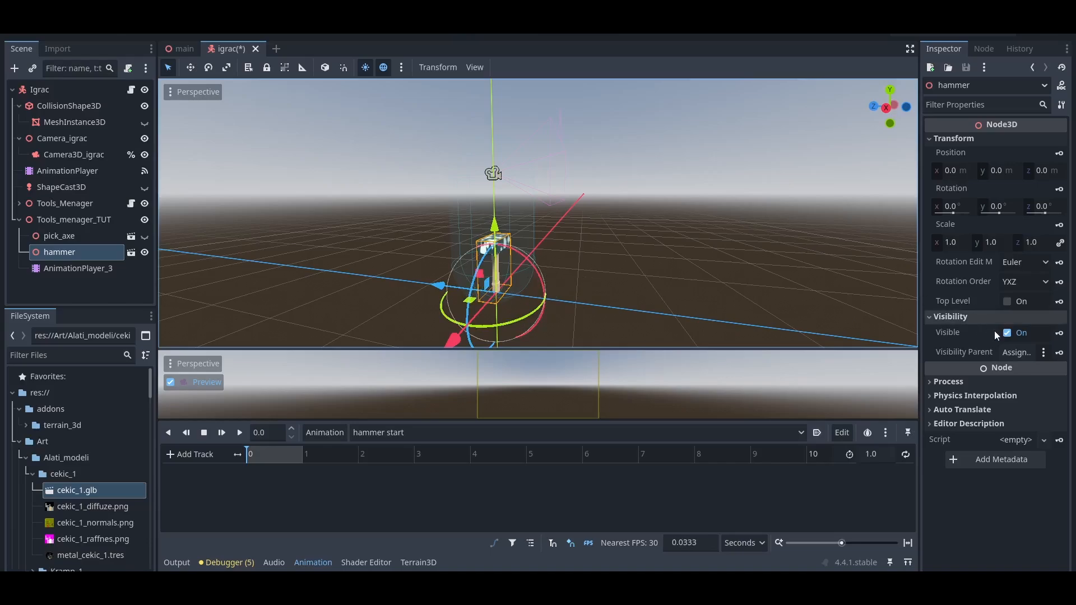
{"action": "mouse_move", "coordinate": [1019, 335]}
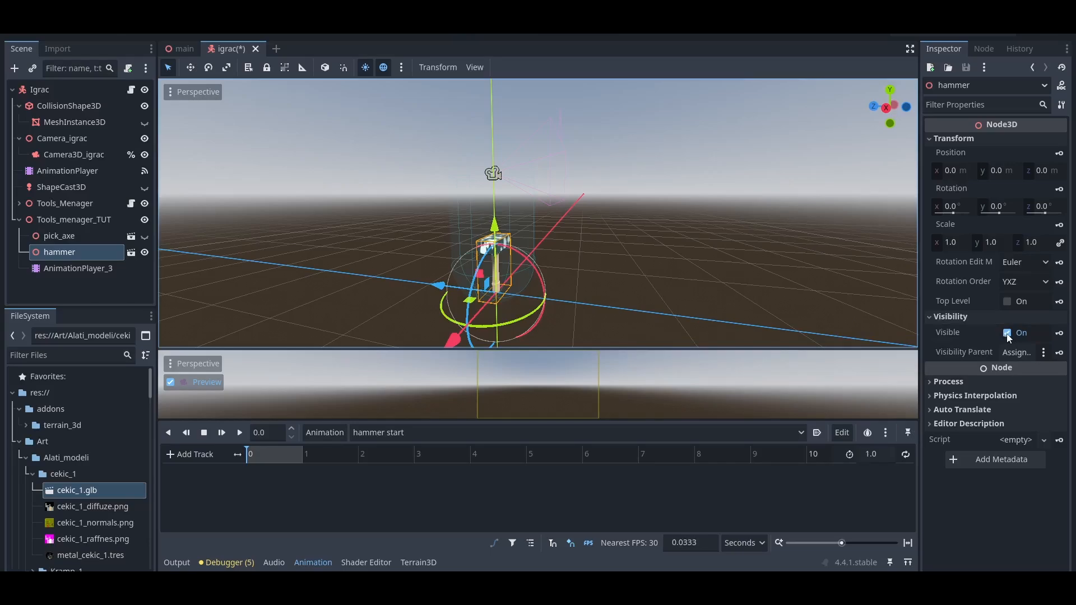
{"action": "left_click", "coordinate": [1008, 334]}
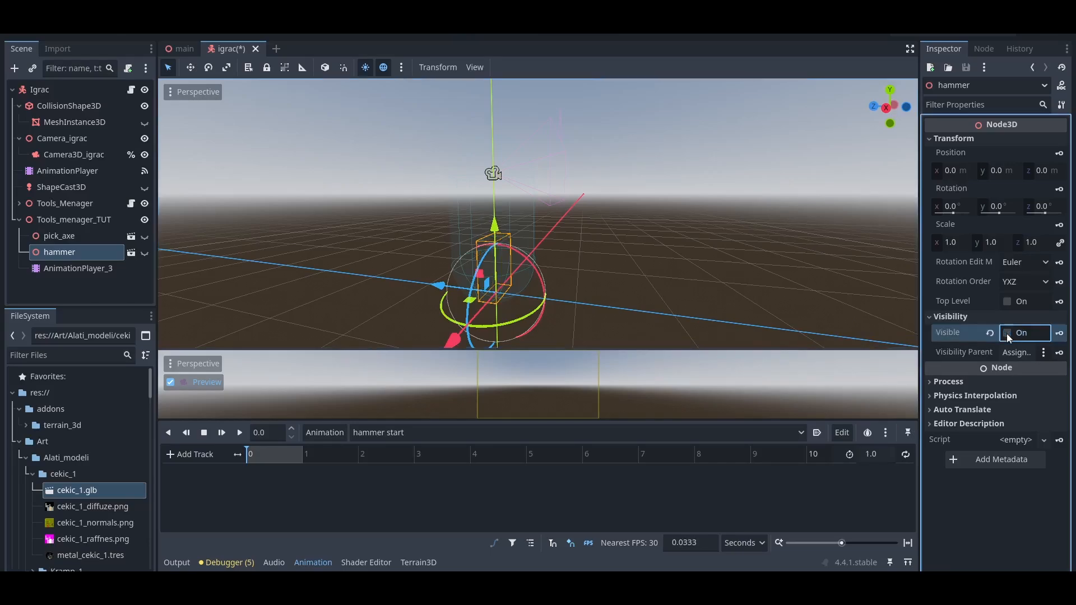
{"action": "left_click", "coordinate": [1061, 334]}
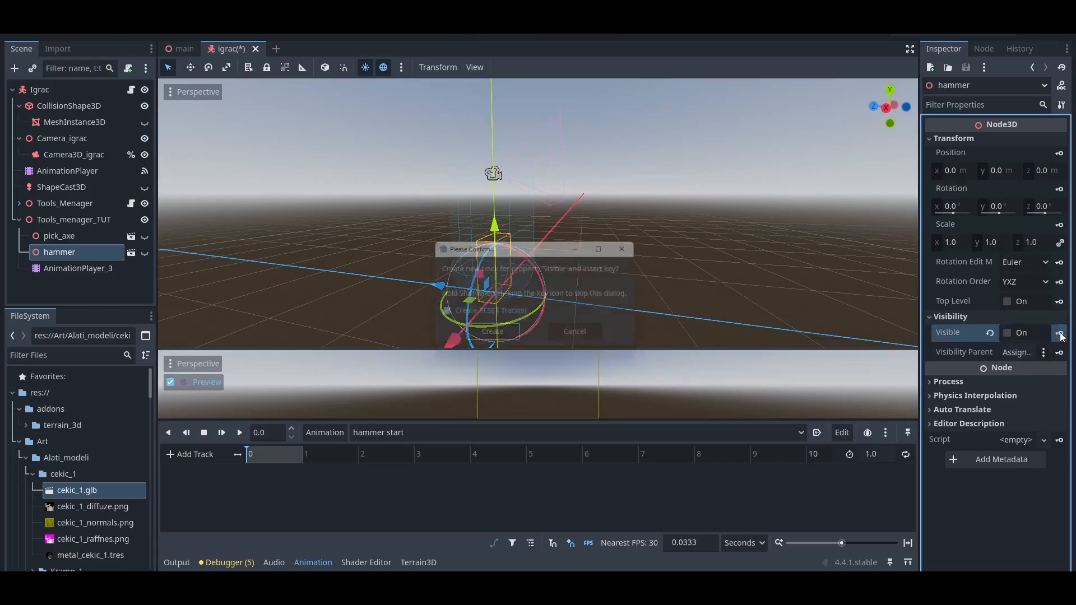
{"action": "left_click", "coordinate": [493, 331]}
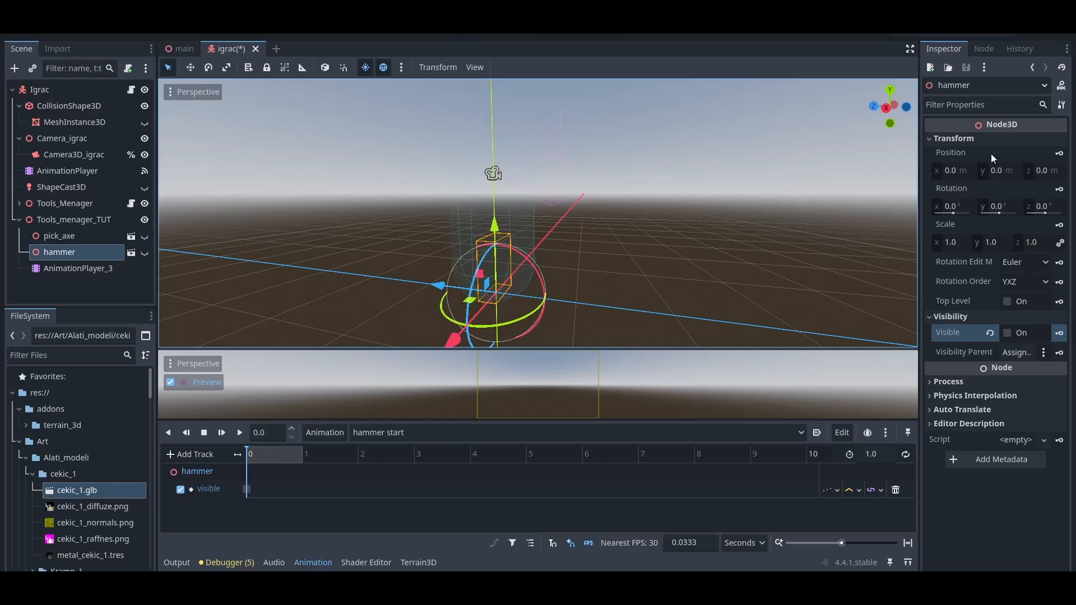
Create position and rotation tracks for the hammer with keys at 0 s.
{"action": "left_click", "coordinate": [1059, 153]}
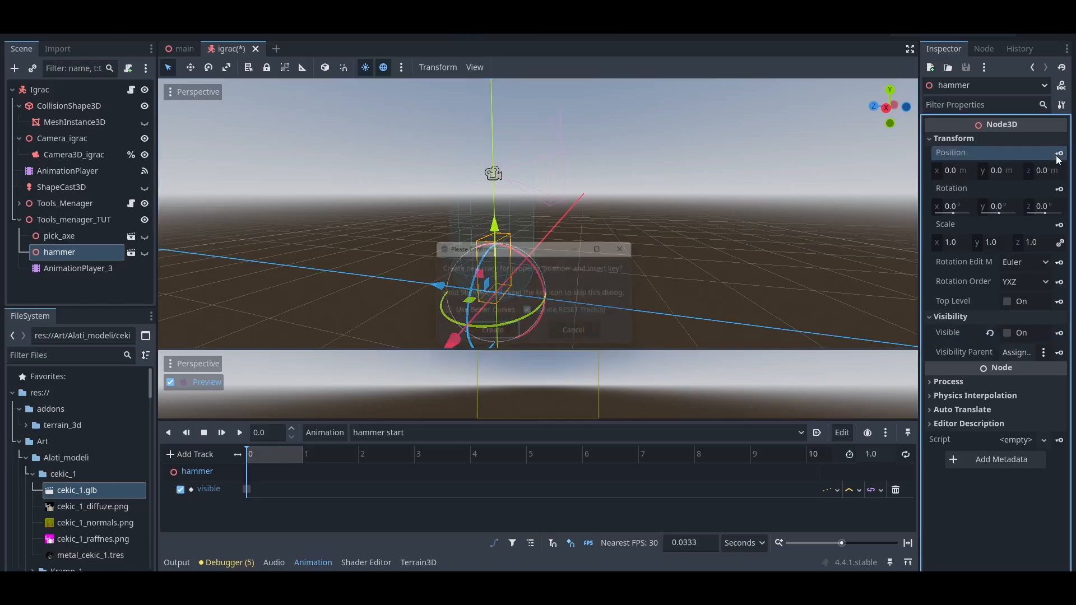
{"action": "left_click", "coordinate": [521, 337]}
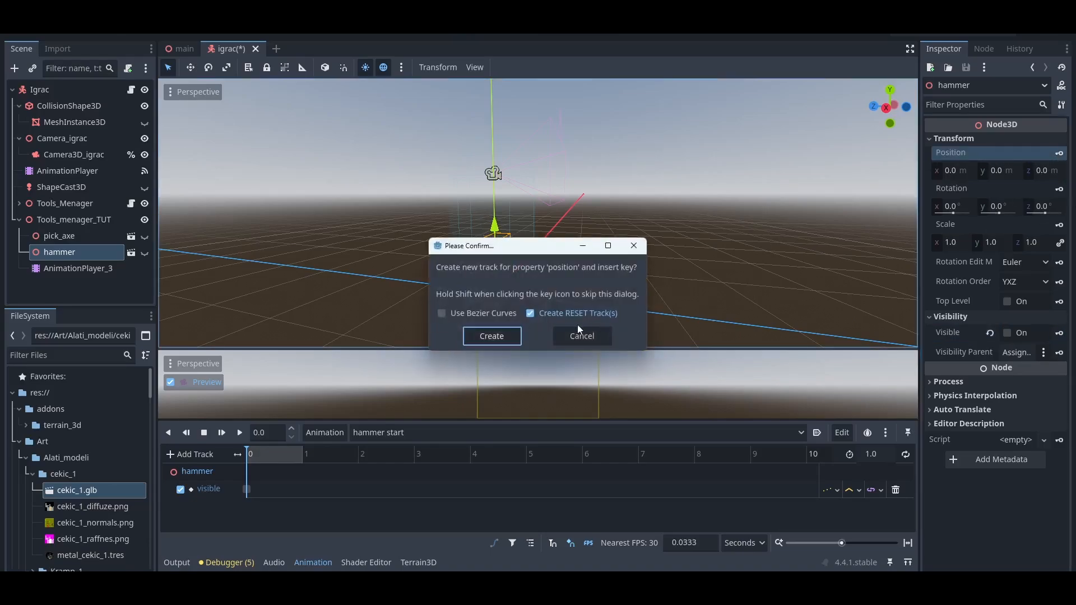
{"action": "left_click", "coordinate": [1060, 189]}
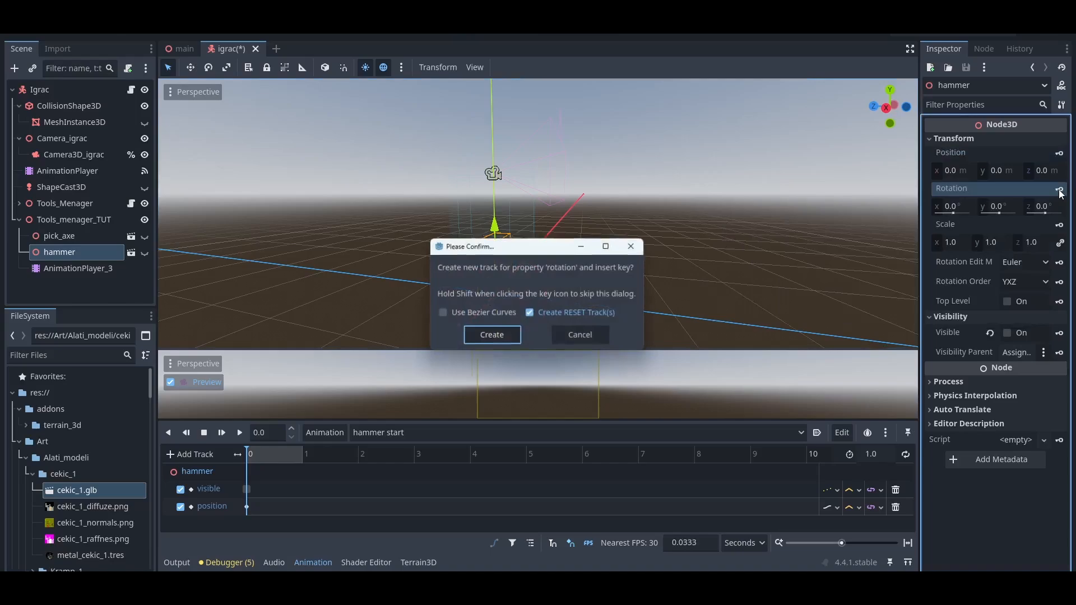
{"action": "left_click", "coordinate": [465, 337]}
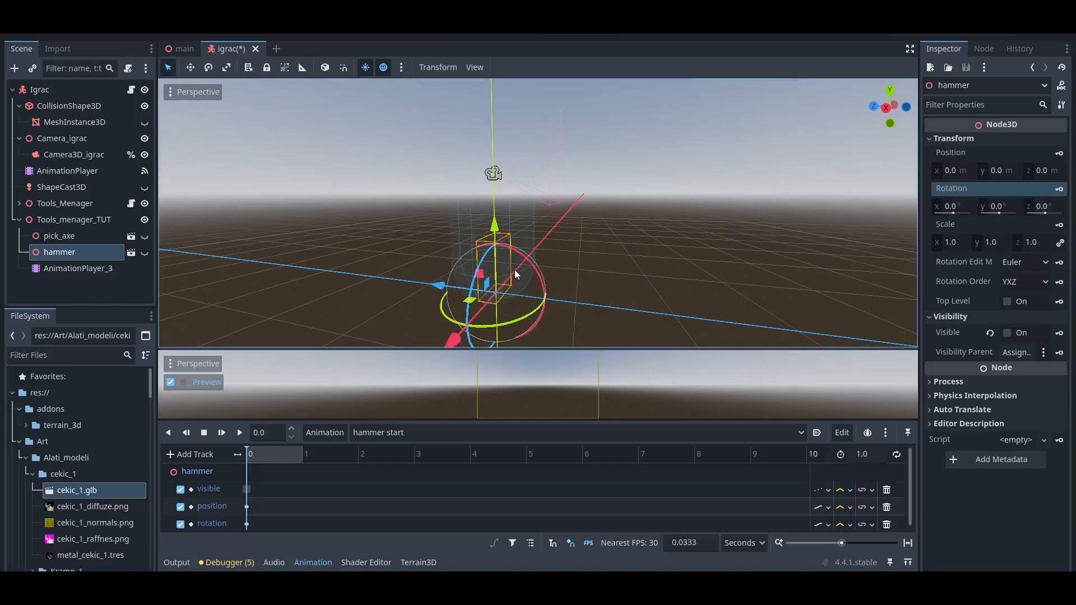
Set the animation position to 0.2 s, turn the hammer's visibility on and insert a key for it.
{"action": "scroll", "coordinate": [623, 220], "scroll_direction": "up", "scroll_amount": 5}
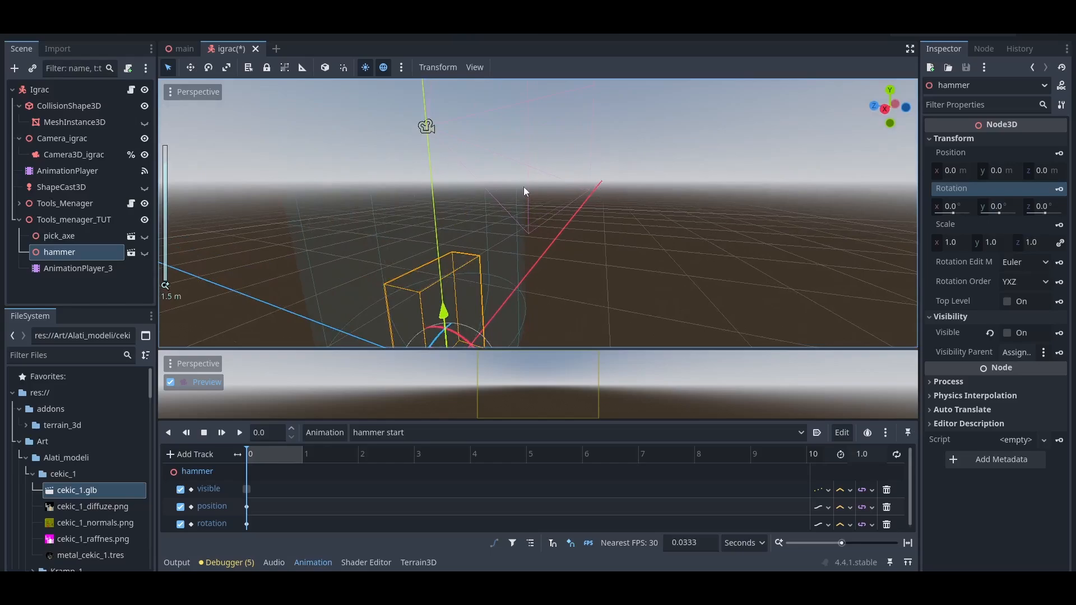
{"action": "middle_click_drag", "start_coordinate": [610, 194], "coordinate": [288, 190]}
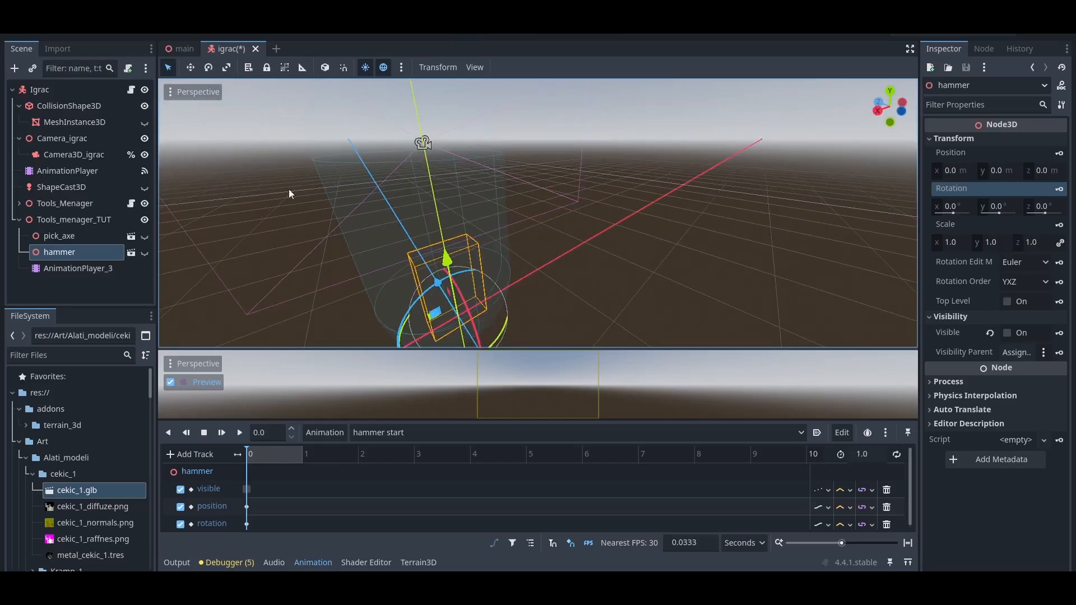
{"action": "middle_click_drag", "start_coordinate": [391, 216], "coordinate": [658, 261]}
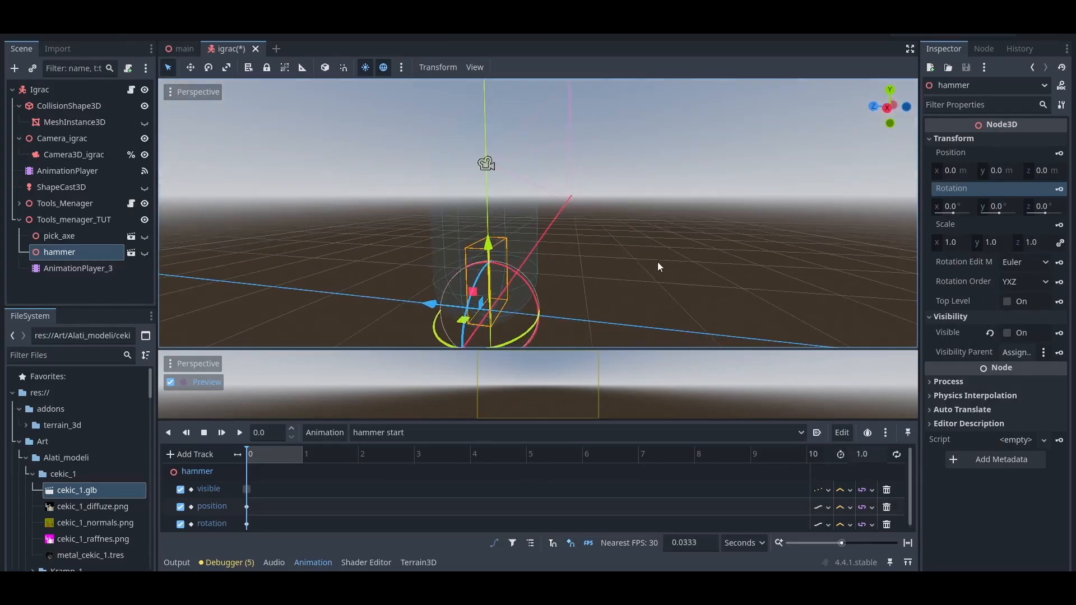
{"action": "left_click", "coordinate": [262, 432]}
{"action": "type", "text": "2"}
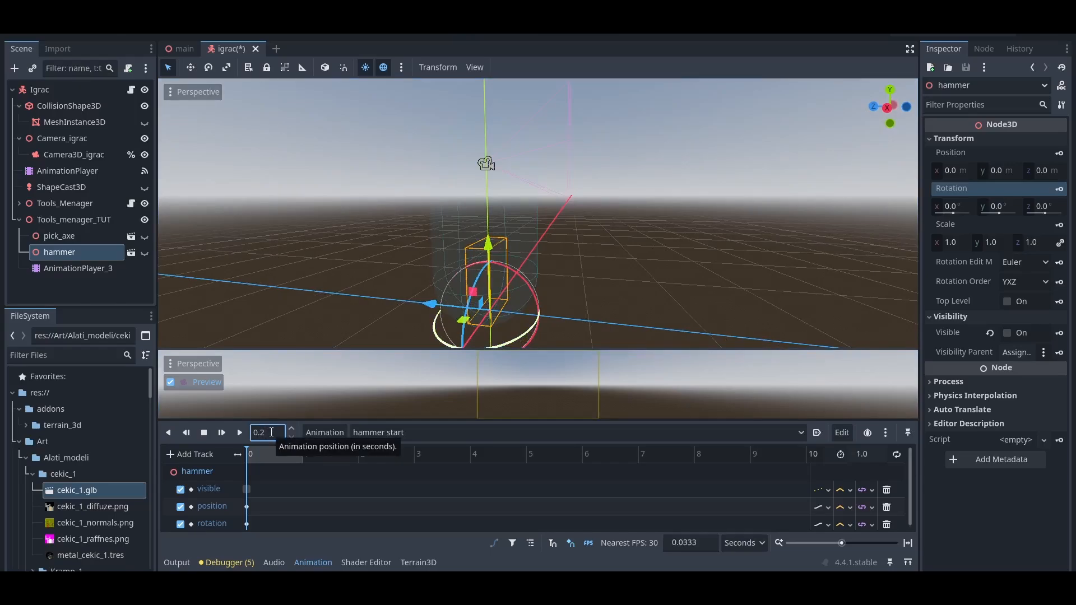
{"action": "key", "text": "Return"}
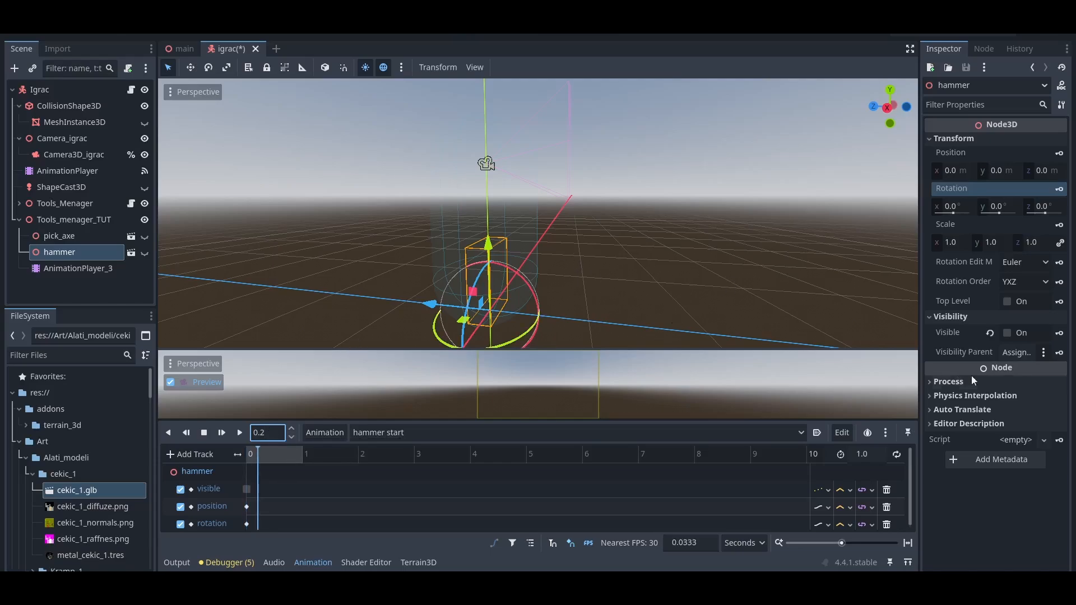
{"action": "left_click", "coordinate": [1007, 333]}
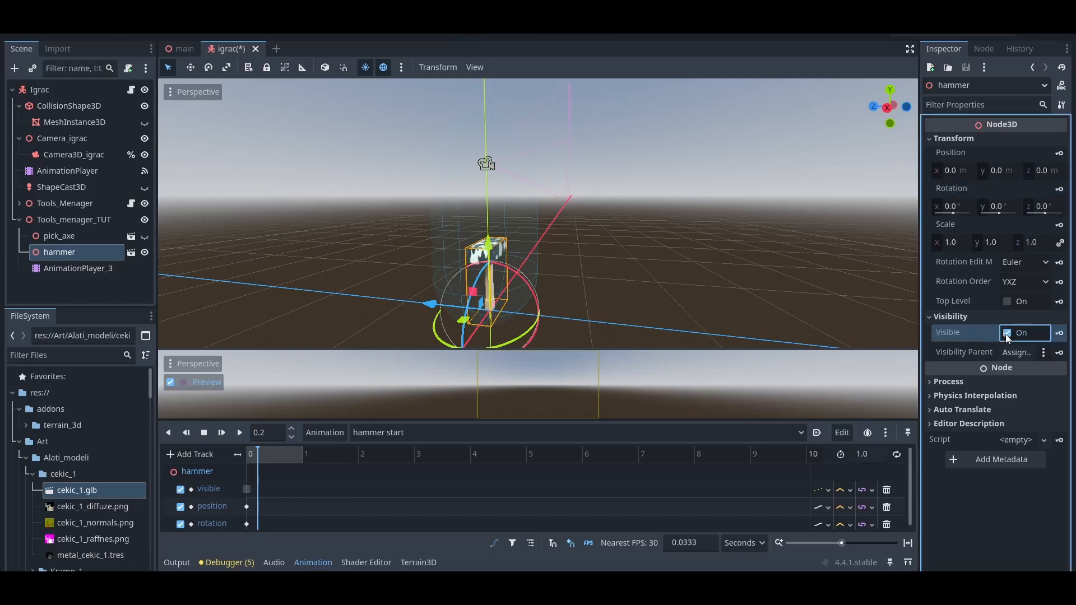
{"action": "left_click", "coordinate": [1060, 333]}
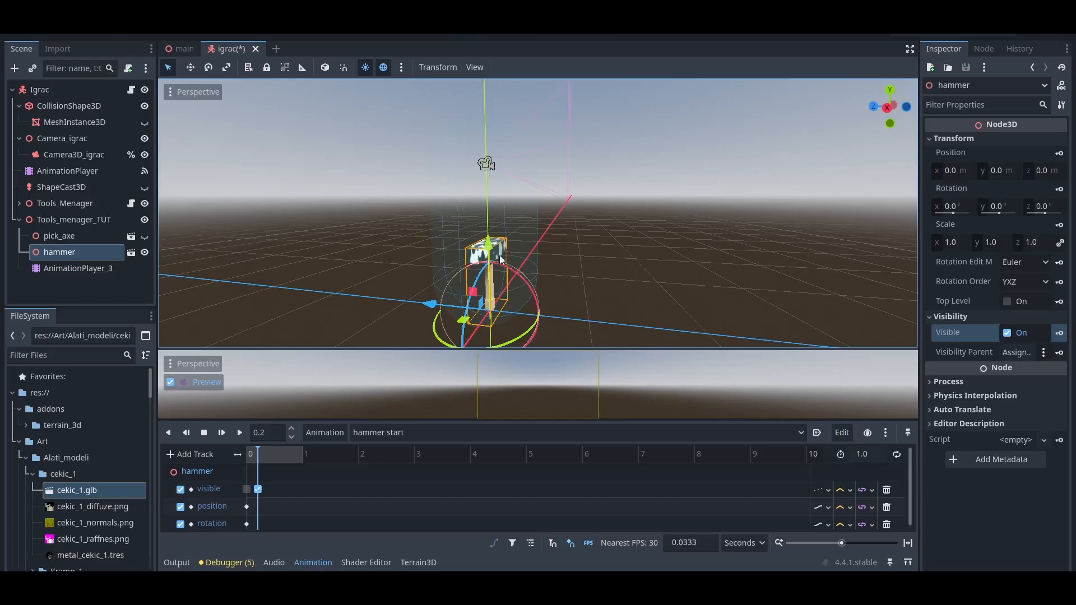
Move the hammer to about y 0.505, z -0.161, rotate it about -18° around Y, and key both at 0.2 s.
{"action": "left_click_drag", "start_coordinate": [489, 245], "coordinate": [488, 200]}
{"action": "left_click_drag", "start_coordinate": [431, 264], "coordinate": [444, 262]}
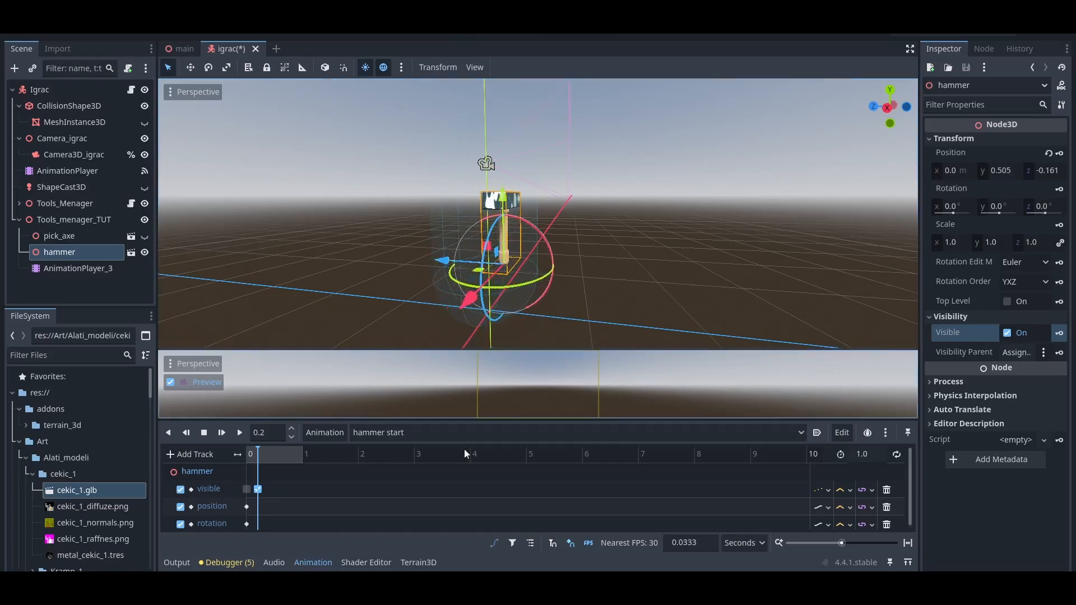
{"action": "left_click", "coordinate": [1060, 154]}
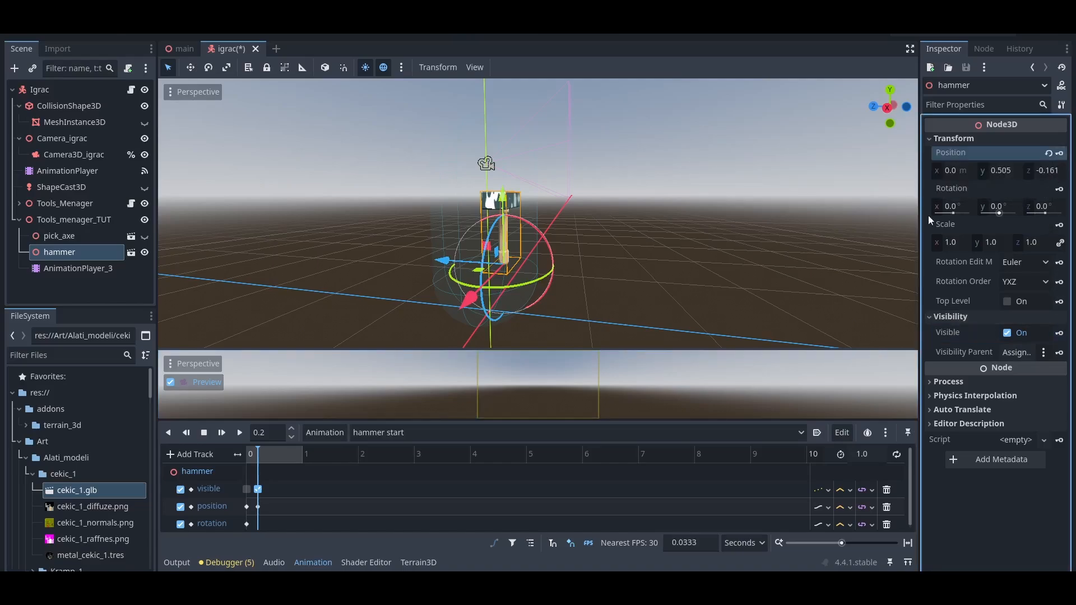
{"action": "middle_click_drag", "start_coordinate": [620, 272], "coordinate": [539, 297]}
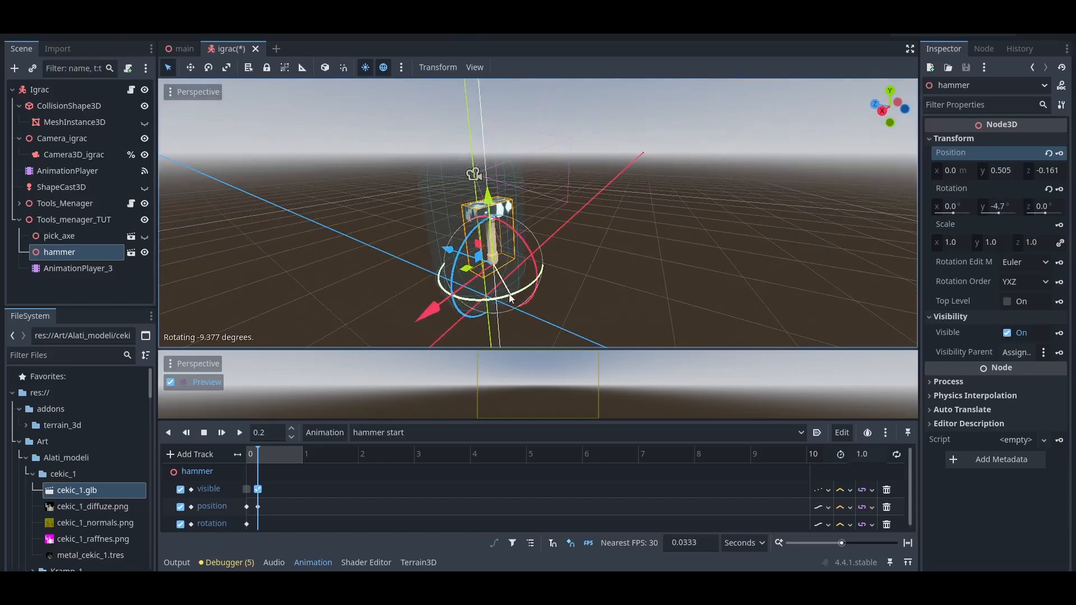
{"action": "left_click_drag", "start_coordinate": [520, 297], "coordinate": [506, 300]}
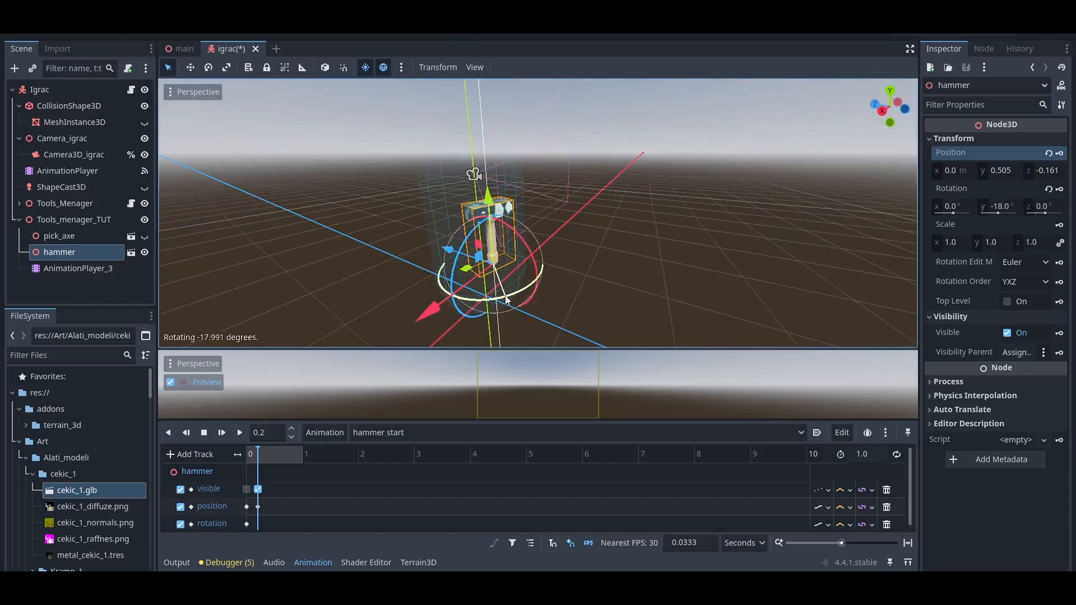
{"action": "left_click", "coordinate": [1060, 189]}
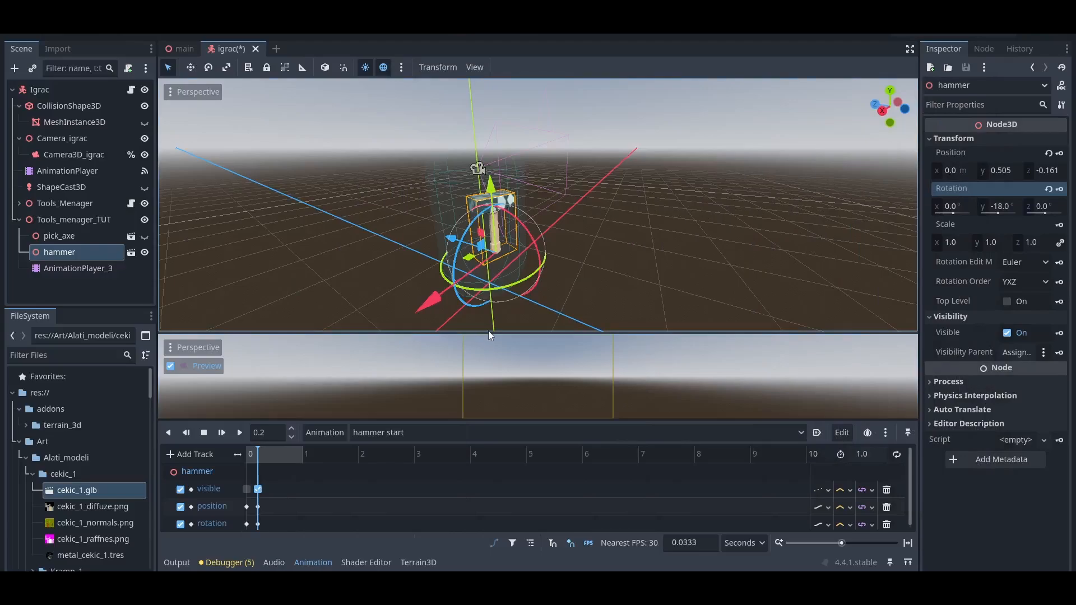
{"action": "left_click", "coordinate": [488, 331]}
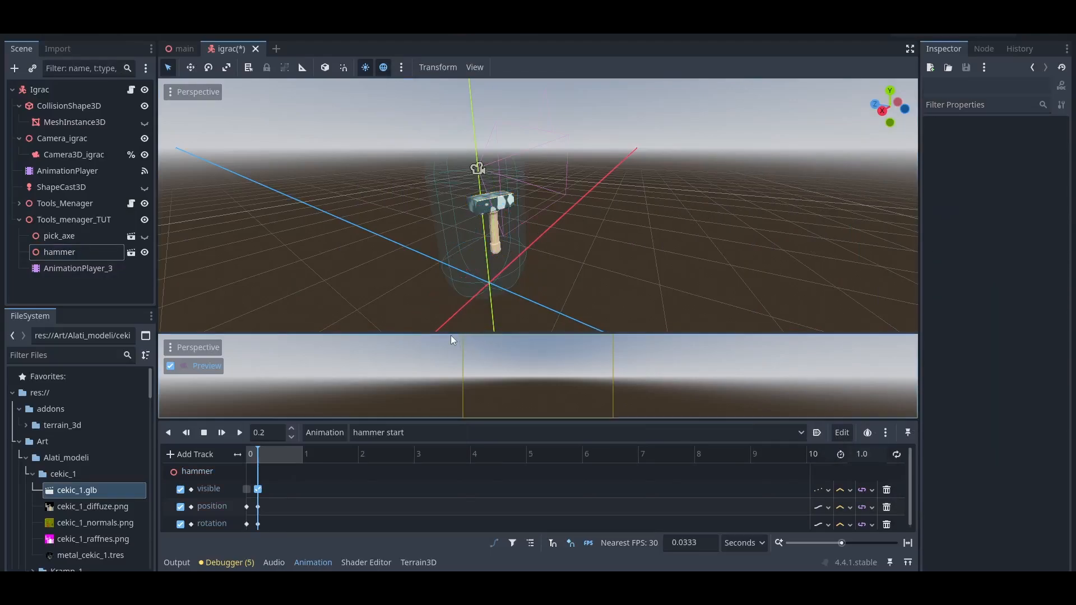
{"action": "mouse_move", "coordinate": [451, 335]}
{"action": "left_mouse_down"}
{"action": "mouse_move", "coordinate": [442, 190]}
{"action": "mouse_move", "coordinate": [454, 348]}
{"action": "left_mouse_up"}
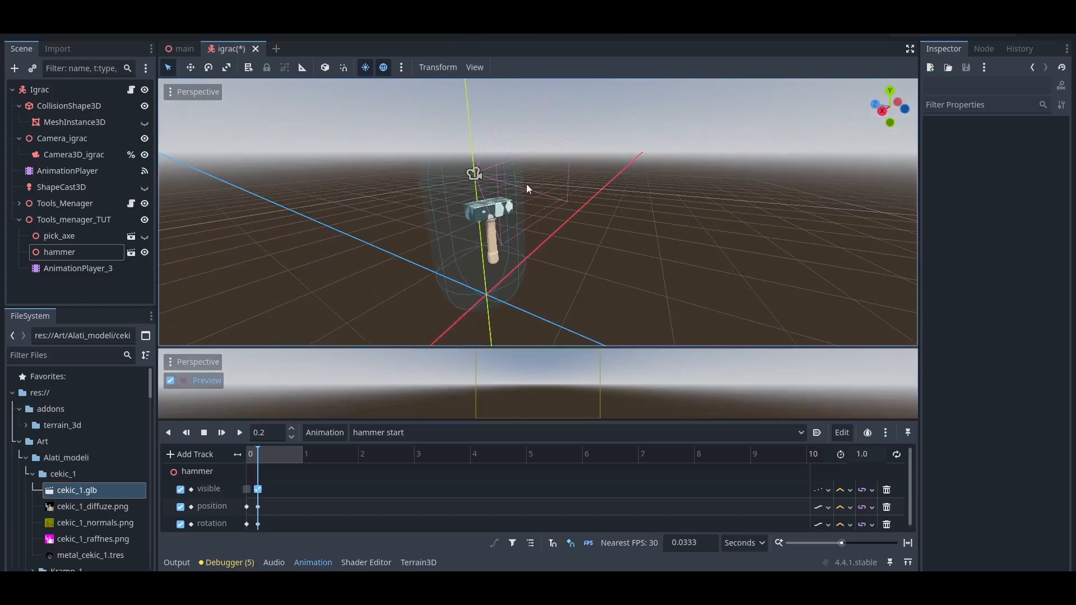
{"action": "left_click", "coordinate": [480, 68]}
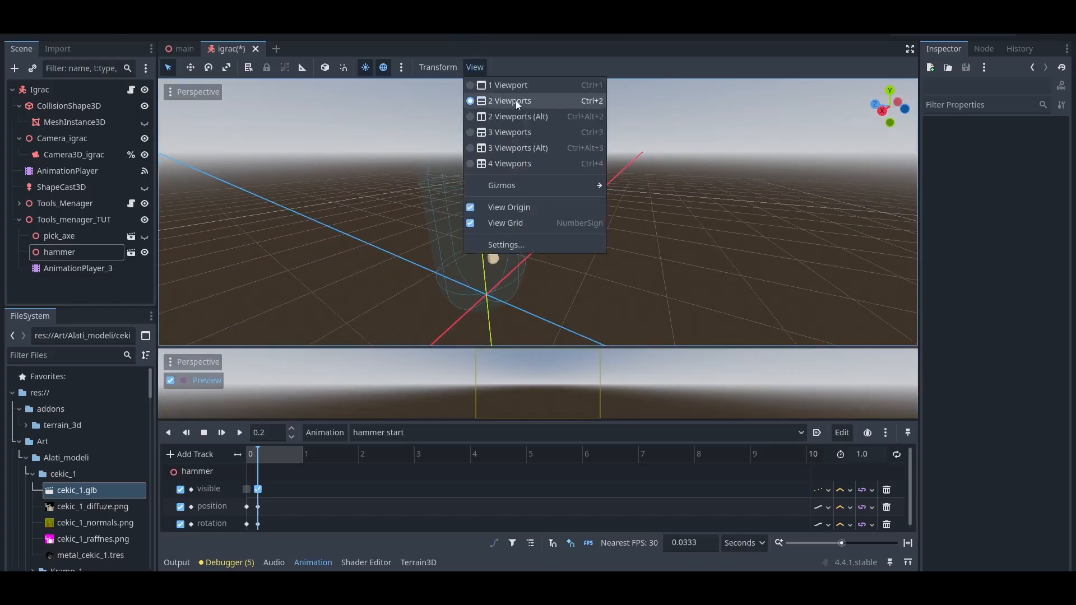
{"action": "left_click", "coordinate": [275, 364]}
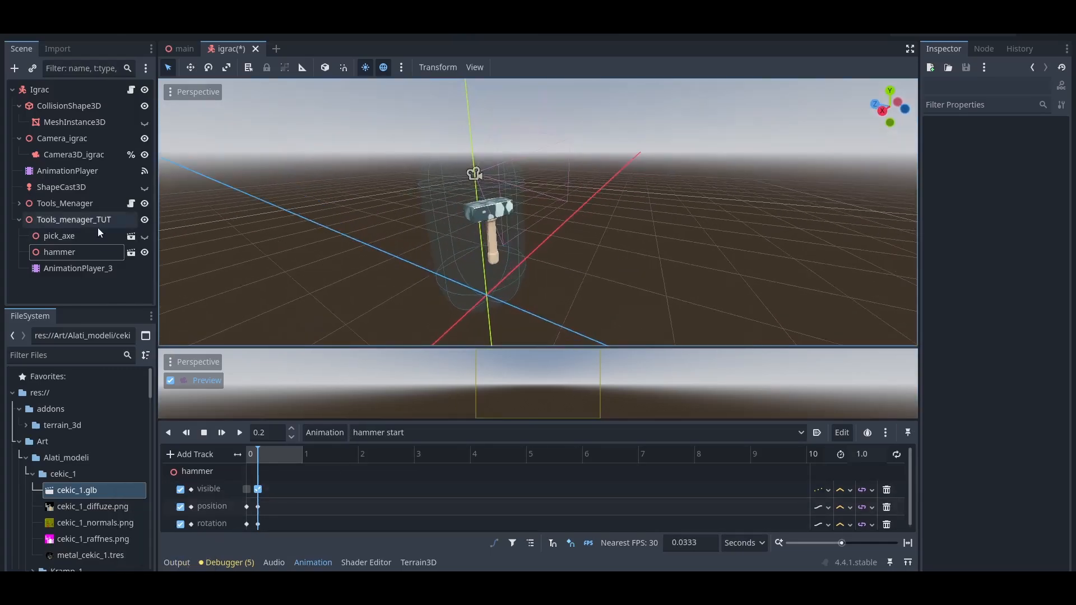
{"action": "left_click", "coordinate": [79, 253]}
{"action": "middle_click_drag", "start_coordinate": [473, 196], "coordinate": [500, 212]}
{"action": "left_click_drag", "start_coordinate": [501, 208], "coordinate": [499, 184]}
{"action": "left_click_drag", "start_coordinate": [447, 234], "coordinate": [462, 240]}
{"action": "left_click_drag", "start_coordinate": [487, 302], "coordinate": [482, 309]}
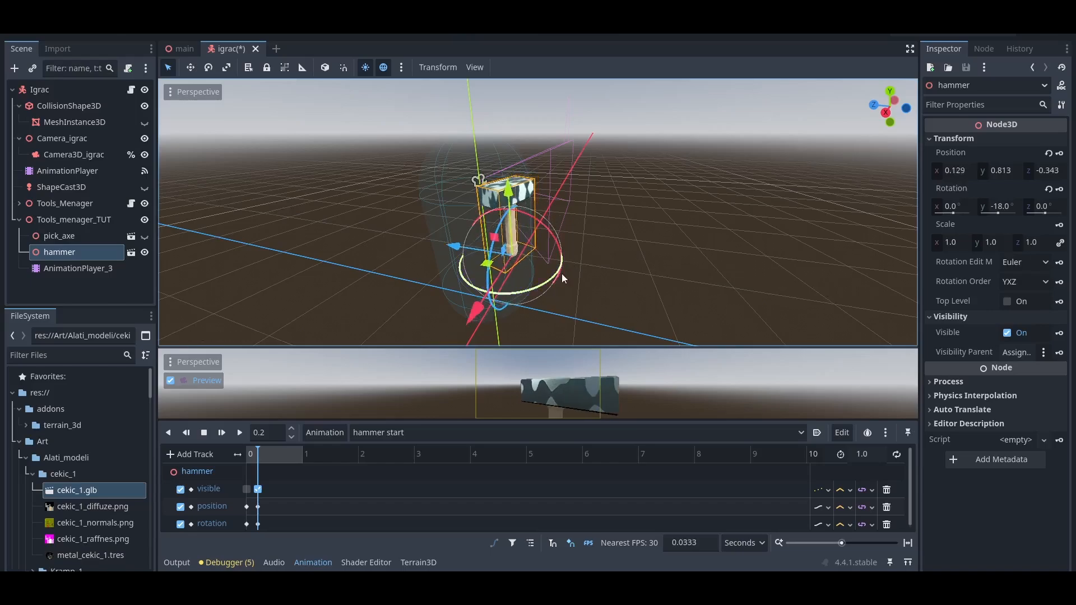
{"action": "left_click_drag", "start_coordinate": [561, 273], "coordinate": [537, 268]}
{"action": "left_click_drag", "start_coordinate": [508, 190], "coordinate": [509, 202]}
{"action": "left_click_drag", "start_coordinate": [258, 450], "coordinate": [264, 451]}
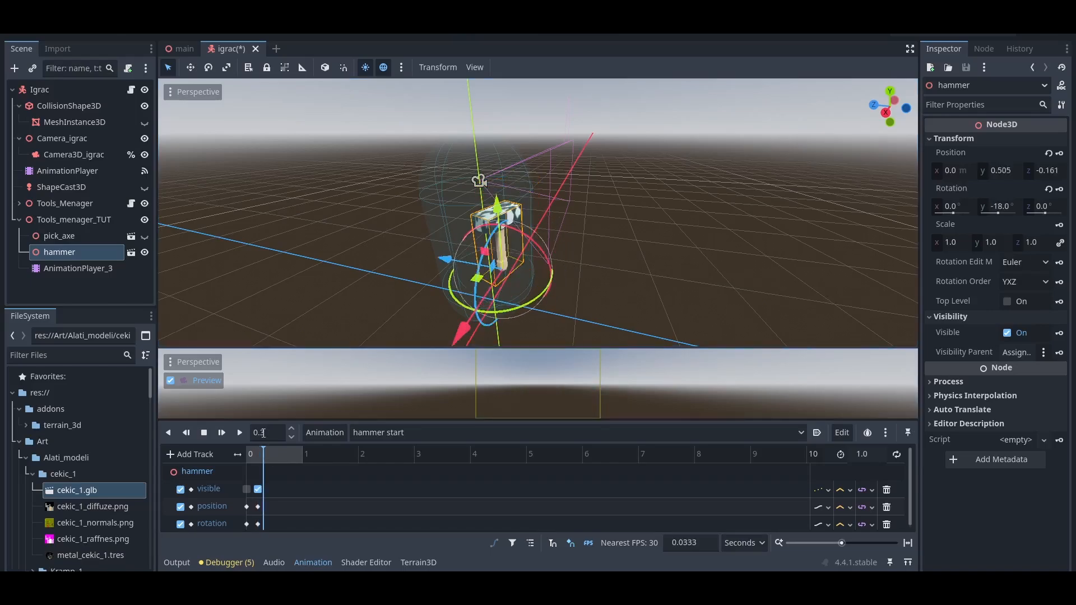
Set the animation position to 0.4 s and move the hammer to about x 0.137, y 0.798, z -0.317.
{"action": "left_click", "coordinate": [276, 431]}
{"action": "key", "text": "BackSpace"}
{"action": "type", "text": "4"}
{"action": "key", "text": "Return"}
{"action": "left_click_drag", "start_coordinate": [498, 207], "coordinate": [497, 183]}
{"action": "left_click_drag", "start_coordinate": [447, 235], "coordinate": [460, 241]}
{"action": "left_click_drag", "start_coordinate": [478, 306], "coordinate": [473, 315]}
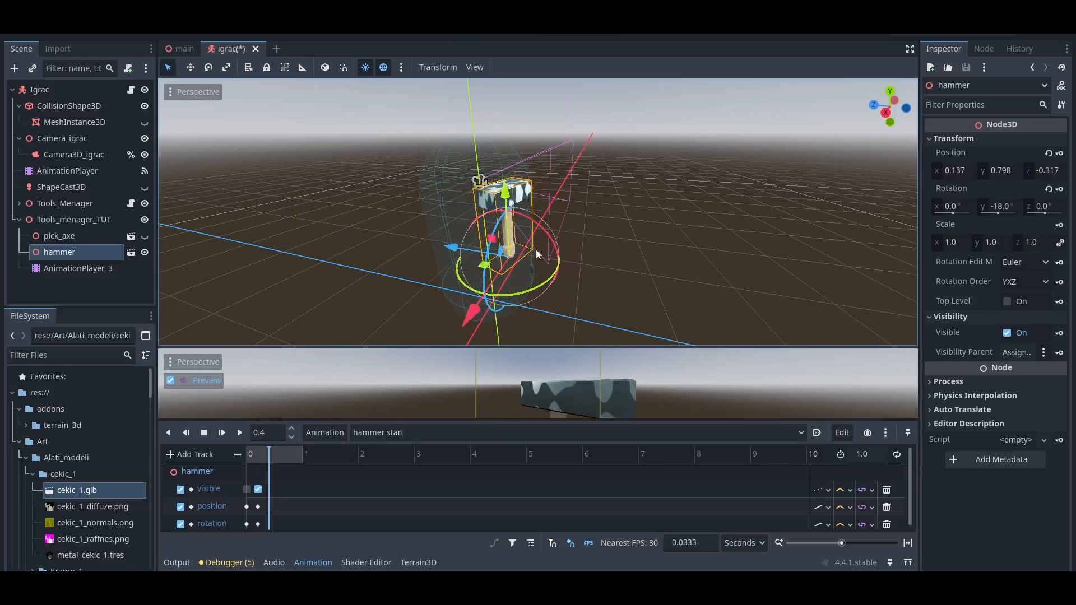
Rotate the hammer to about -48.3° on Y, adjust its position to about 0.166, 0.675, -0.245, and key both at 0.4 s.
{"action": "left_click_drag", "start_coordinate": [559, 263], "coordinate": [537, 258]}
{"action": "left_click_drag", "start_coordinate": [504, 192], "coordinate": [505, 205]}
{"action": "left_click_drag", "start_coordinate": [472, 327], "coordinate": [469, 332]}
{"action": "left_click_drag", "start_coordinate": [453, 261], "coordinate": [445, 258]}
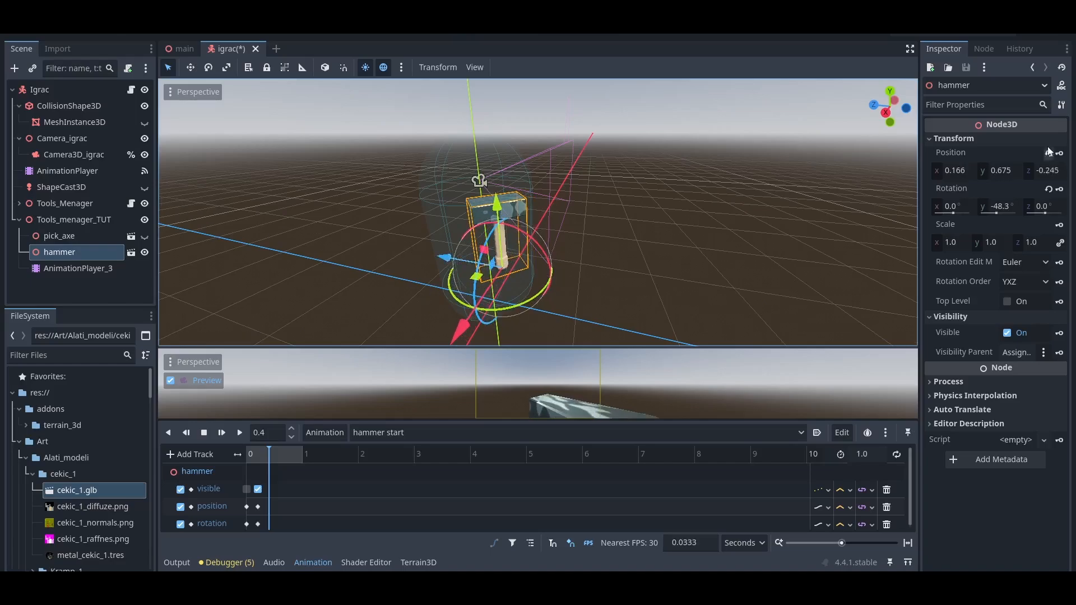
{"action": "left_click", "coordinate": [1059, 153]}
{"action": "left_click", "coordinate": [1059, 189]}
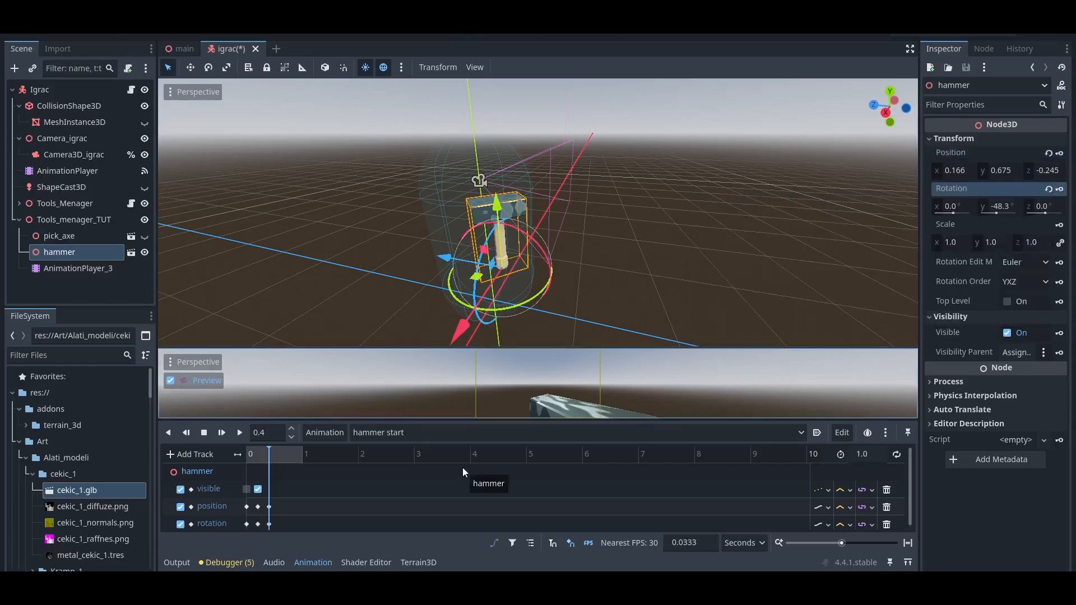
Set the "hammer start" animation's length to 0.4 s and try out its looping modes.
{"action": "left_click", "coordinate": [240, 433]}
{"action": "left_click_drag", "start_coordinate": [295, 452], "coordinate": [273, 445]}
{"action": "left_click", "coordinate": [263, 433]}
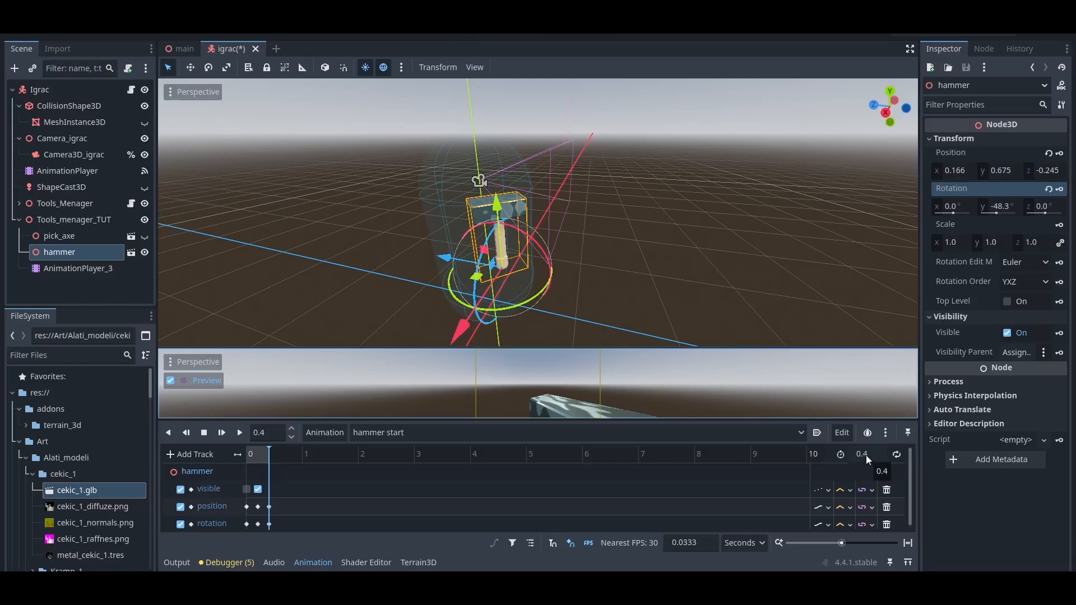
{"action": "left_click", "coordinate": [898, 456]}
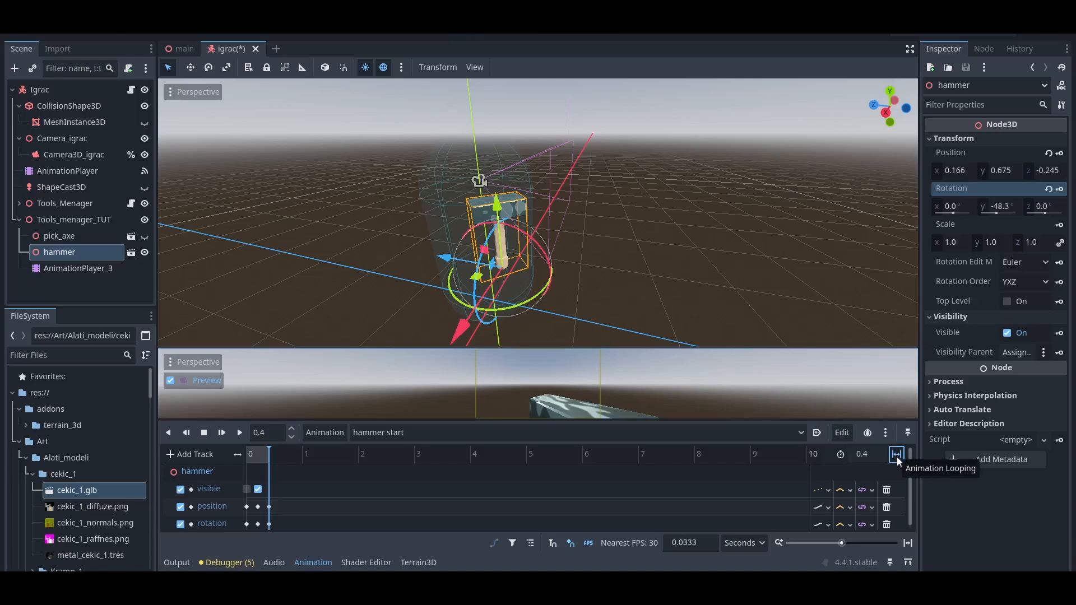
Play the "hammer start" animation several times and stop it back at 0 s.
{"action": "left_click", "coordinate": [239, 433]}
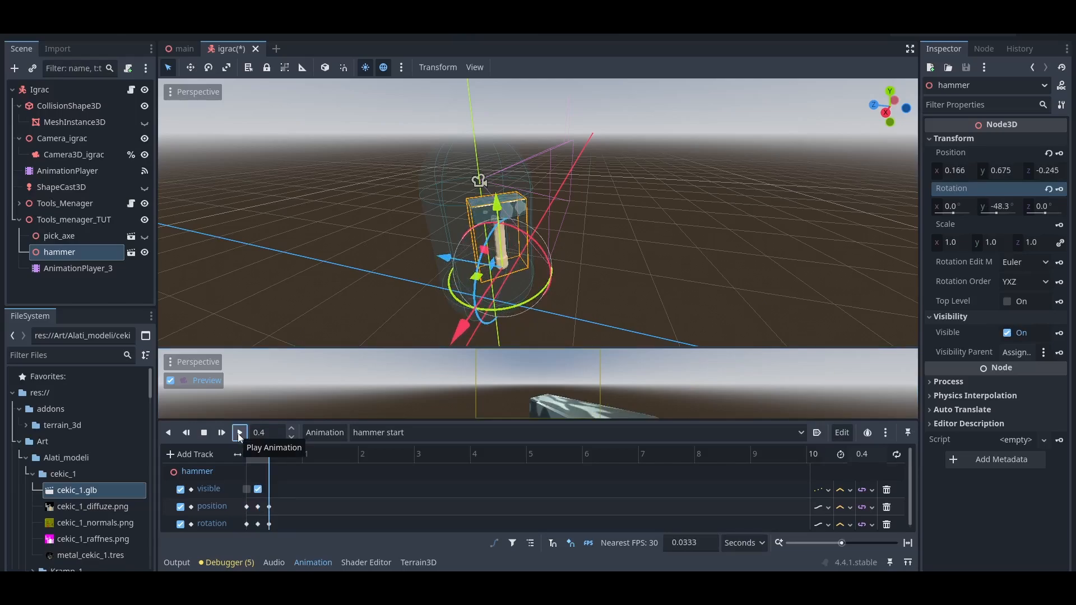
{"action": "left_click", "coordinate": [240, 434]}
{"action": "left_click", "coordinate": [239, 437]}
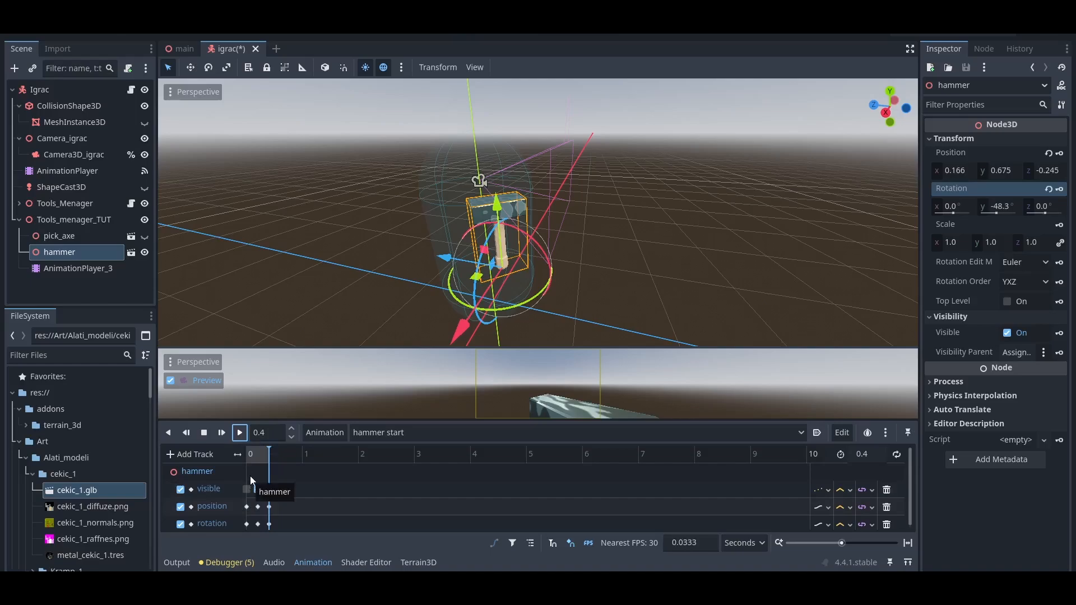
{"action": "left_click", "coordinate": [244, 435]}
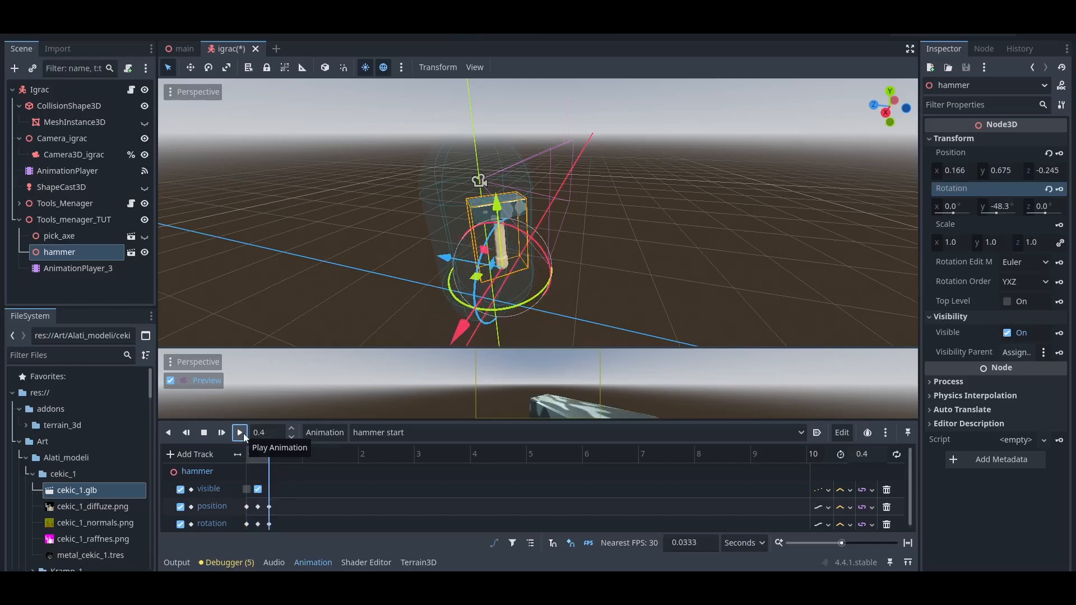
{"action": "left_click", "coordinate": [205, 437]}
Select the pick_axe node and create a new animation named "pick start".
{"action": "left_click", "coordinate": [67, 237]}
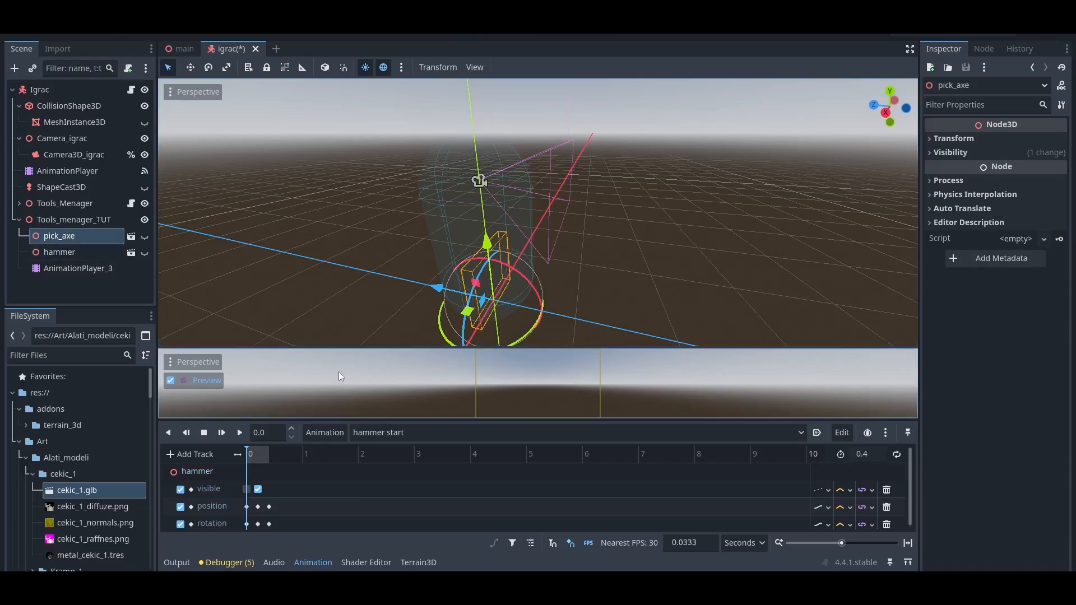
{"action": "left_click", "coordinate": [335, 436]}
{"action": "left_click", "coordinate": [341, 450]}
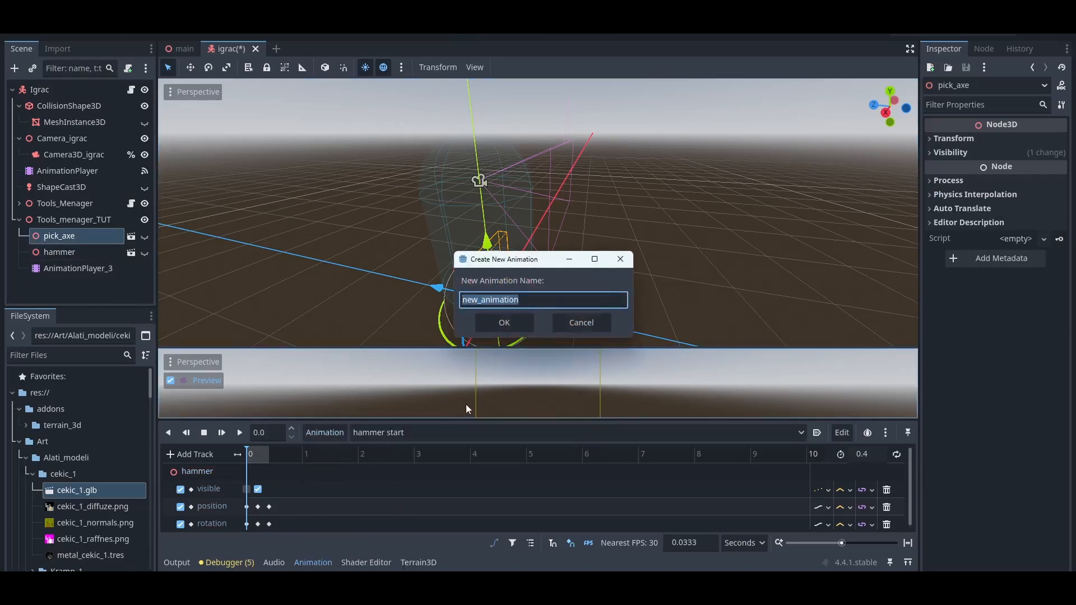
{"action": "type", "text": "pick start"}
{"action": "left_click", "coordinate": [505, 322]}
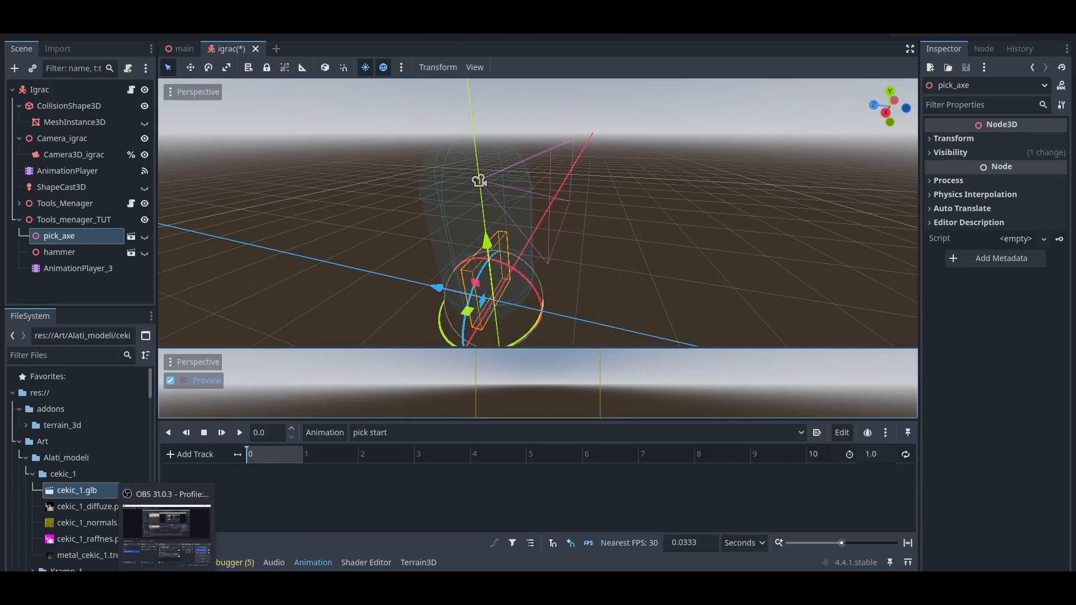
Create visible, position and rotation tracks for pick_axe with keys at 0 s, keeping its visibility off.
{"action": "left_click", "coordinate": [931, 138]}
{"action": "left_click", "coordinate": [931, 316]}
{"action": "left_click", "coordinate": [1059, 334]}
{"action": "left_click", "coordinate": [495, 336]}
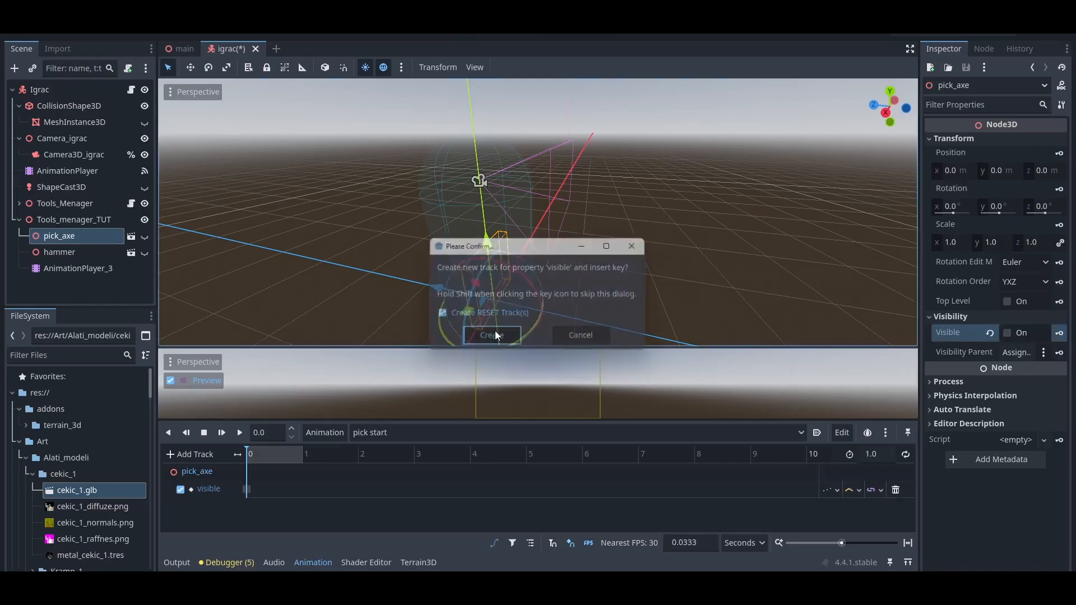
{"action": "left_click", "coordinate": [1059, 153]}
{"action": "left_click", "coordinate": [481, 338]}
{"action": "left_click", "coordinate": [1059, 190]}
{"action": "left_click", "coordinate": [511, 336]}
Set the animation position to 0.2 s, turn on the pick axe's visibility and key it.
{"action": "left_click", "coordinate": [274, 433]}
{"action": "key", "text": "BackSpace"}
{"action": "type", "text": "2"}
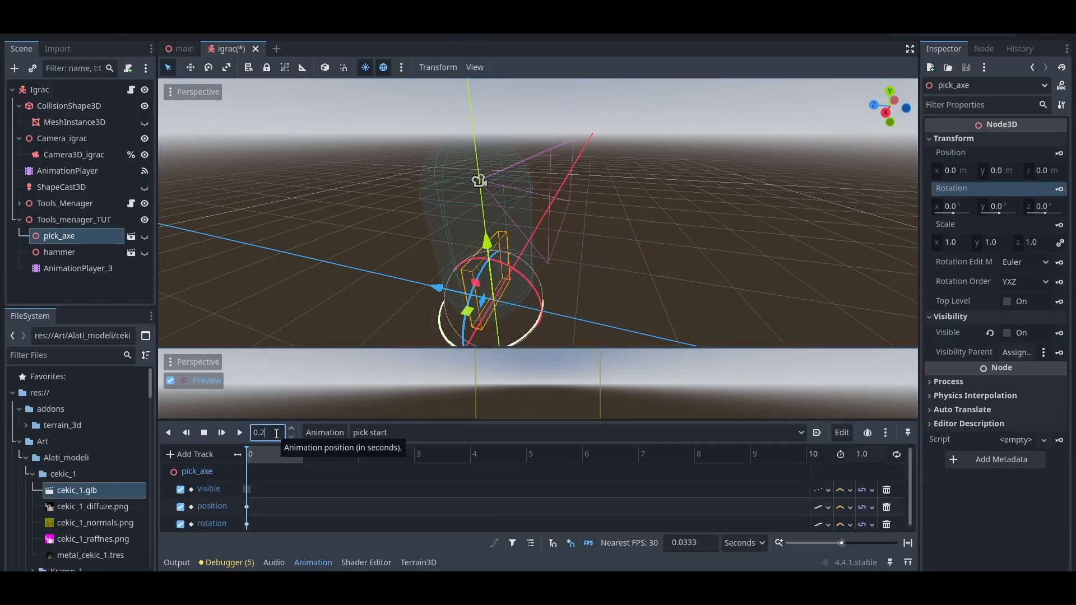
{"action": "key", "text": "Return"}
{"action": "left_click", "coordinate": [1007, 333]}
{"action": "left_click", "coordinate": [1059, 334]}
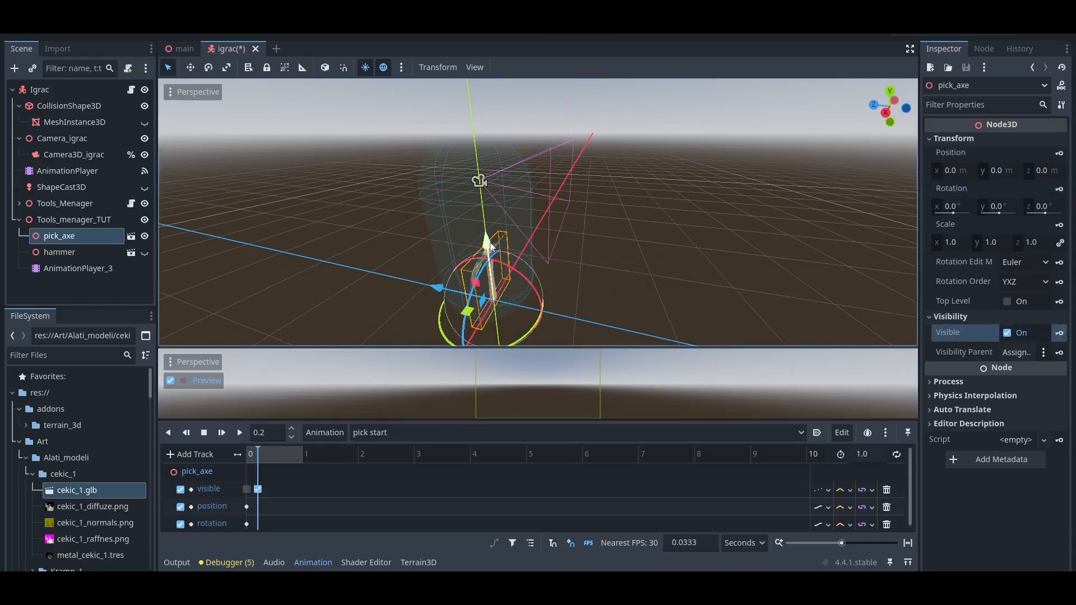
Raise the pick axe and shift it along Z, then key its position and rotation at 0.2 s.
{"action": "left_click_drag", "start_coordinate": [488, 242], "coordinate": [482, 199]}
{"action": "mouse_move", "coordinate": [436, 256]}
{"action": "left_mouse_down"}
{"action": "mouse_move", "coordinate": [464, 261]}
{"action": "mouse_move", "coordinate": [494, 342]}
{"action": "mouse_move", "coordinate": [467, 260]}
{"action": "mouse_move", "coordinate": [450, 257]}
{"action": "left_mouse_up"}
{"action": "left_click", "coordinate": [1059, 153]}
{"action": "left_click", "coordinate": [1059, 189]}
{"action": "left_click_drag", "start_coordinate": [503, 305], "coordinate": [528, 300]}
At 0.4 s, move the pick axe to about 0.301, 0.703, -0.266, rotate it to about -50.9° on Y, and key both.
{"action": "left_click_drag", "start_coordinate": [261, 433], "coordinate": [291, 433]}
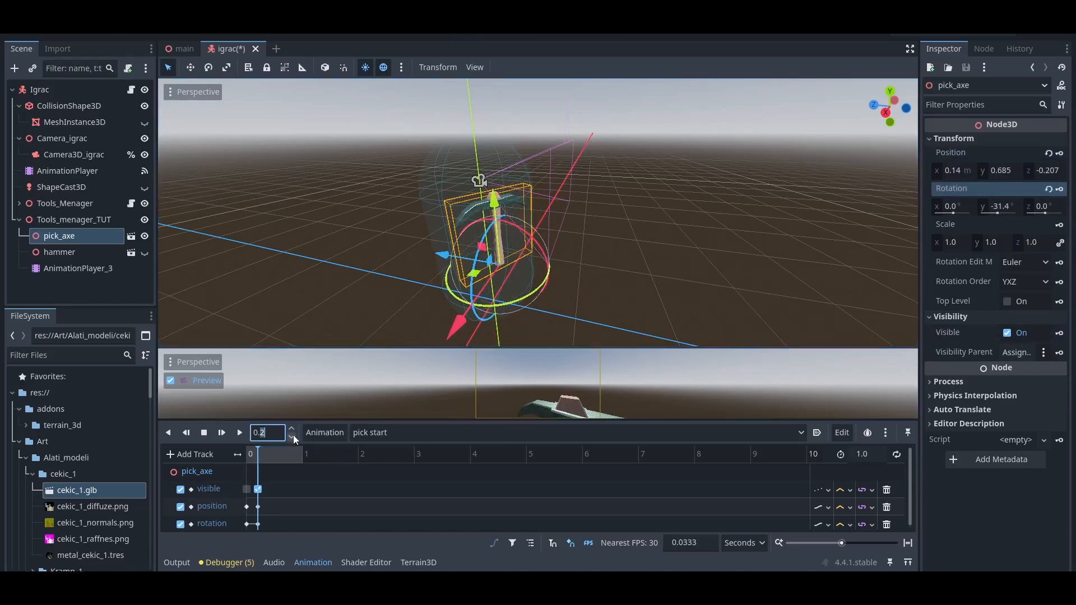
{"action": "type", "text": "4"}
{"action": "key", "text": "Return"}
{"action": "left_click_drag", "start_coordinate": [448, 257], "coordinate": [478, 263]}
{"action": "left_click_drag", "start_coordinate": [531, 212], "coordinate": [528, 189]}
{"action": "left_click_drag", "start_coordinate": [502, 314], "coordinate": [487, 340]}
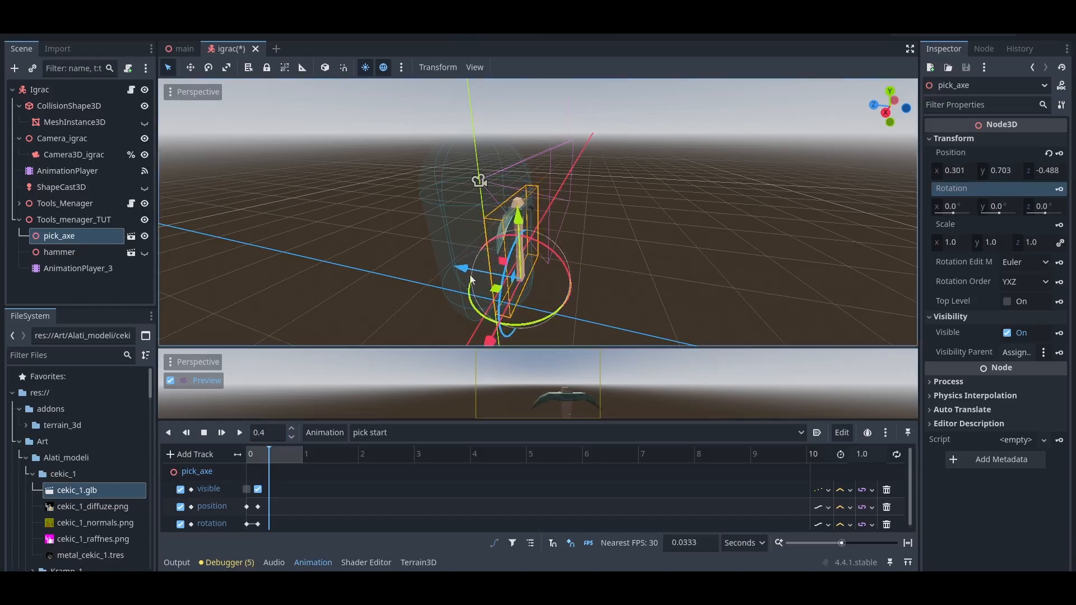
{"action": "left_click_drag", "start_coordinate": [465, 270], "coordinate": [442, 266]}
{"action": "left_click_drag", "start_coordinate": [507, 318], "coordinate": [465, 312]}
{"action": "left_click", "coordinate": [1060, 153]}
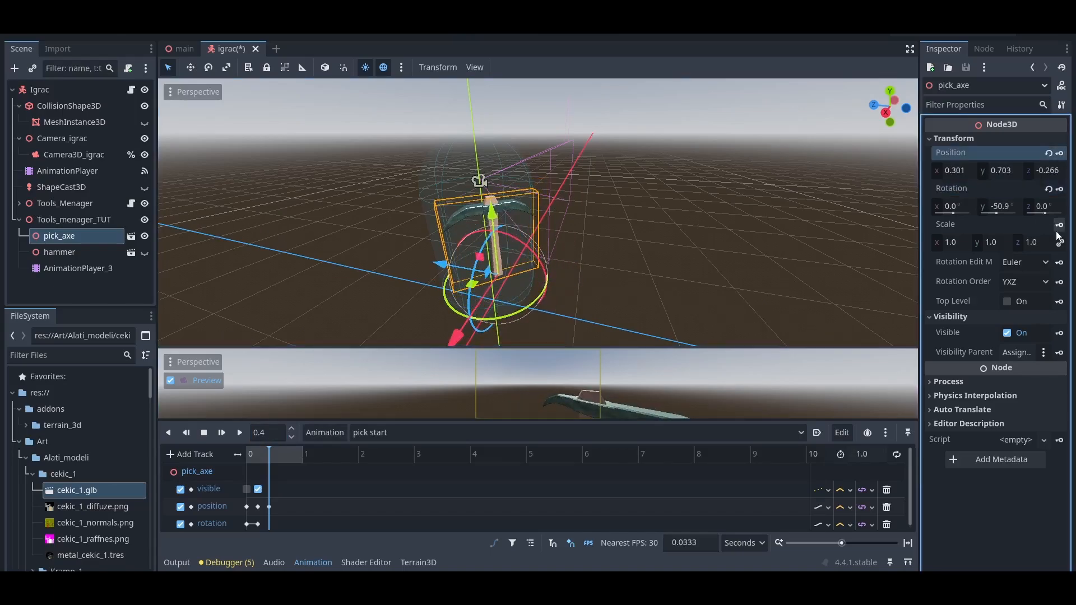
{"action": "left_click", "coordinate": [1060, 189]}
Set the "pick start" animation's length to 0.4 s, preview it and save the scene.
{"action": "left_click", "coordinate": [862, 455]}
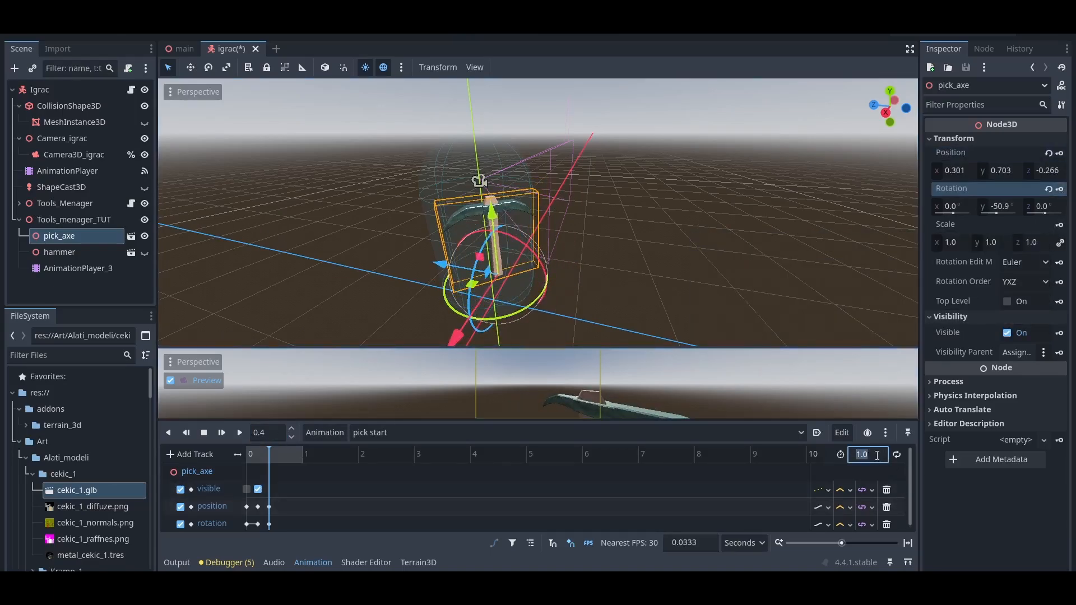
{"action": "type", "text": "0.4"}
{"action": "left_click", "coordinate": [241, 432]}
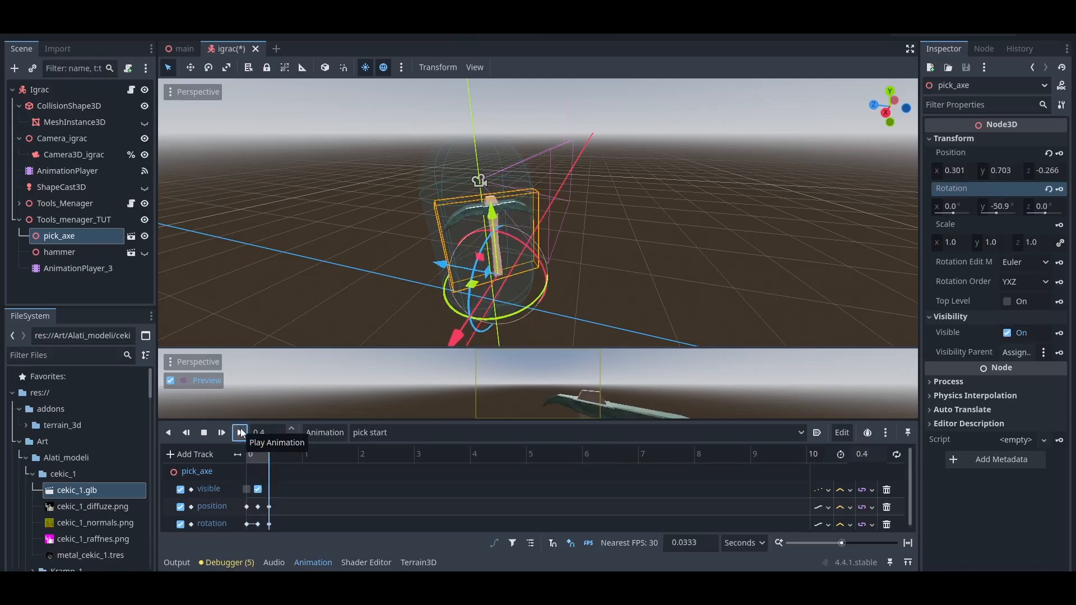
{"action": "key", "text": "ctrl+s"}
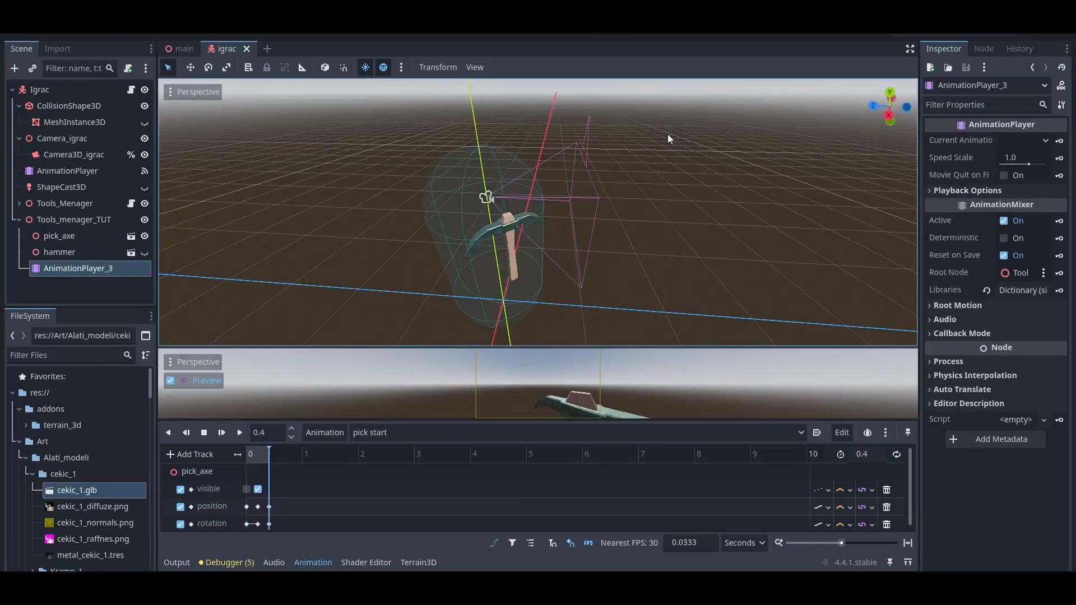
{"action": "mouse_move", "coordinate": [668, 220]}
{"action": "middle_mouse_down"}
{"action": "mouse_move", "coordinate": [565, 210]}
{"action": "mouse_move", "coordinate": [537, 220]}
{"action": "mouse_move", "coordinate": [577, 261]}
{"action": "mouse_move", "coordinate": [665, 198]}
{"action": "mouse_move", "coordinate": [649, 216]}
{"action": "middle_mouse_up"}
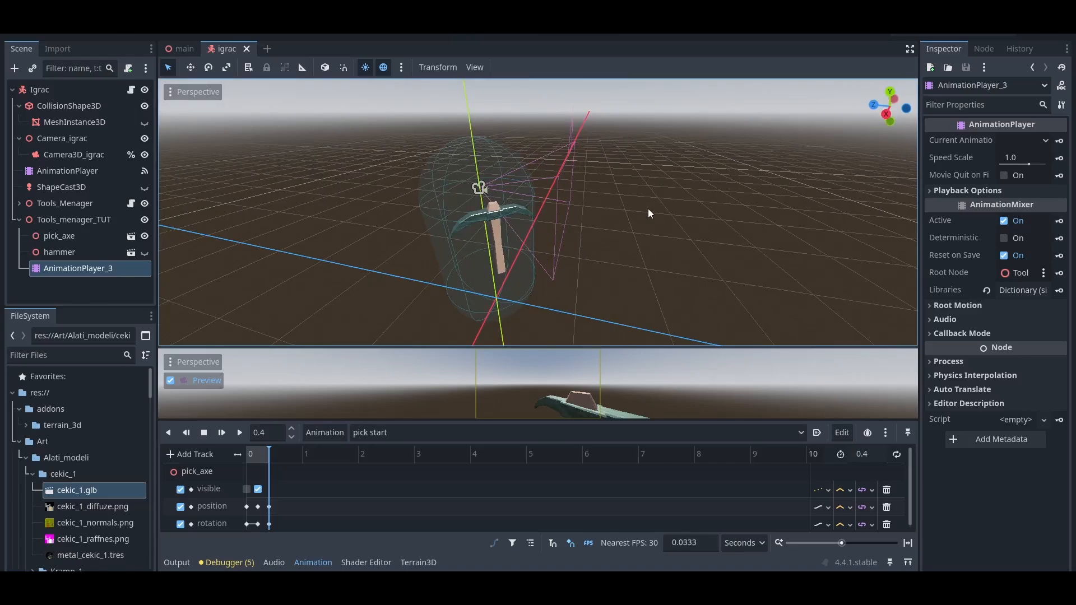
{"action": "middle_click_drag", "start_coordinate": [648, 209], "coordinate": [653, 260]}
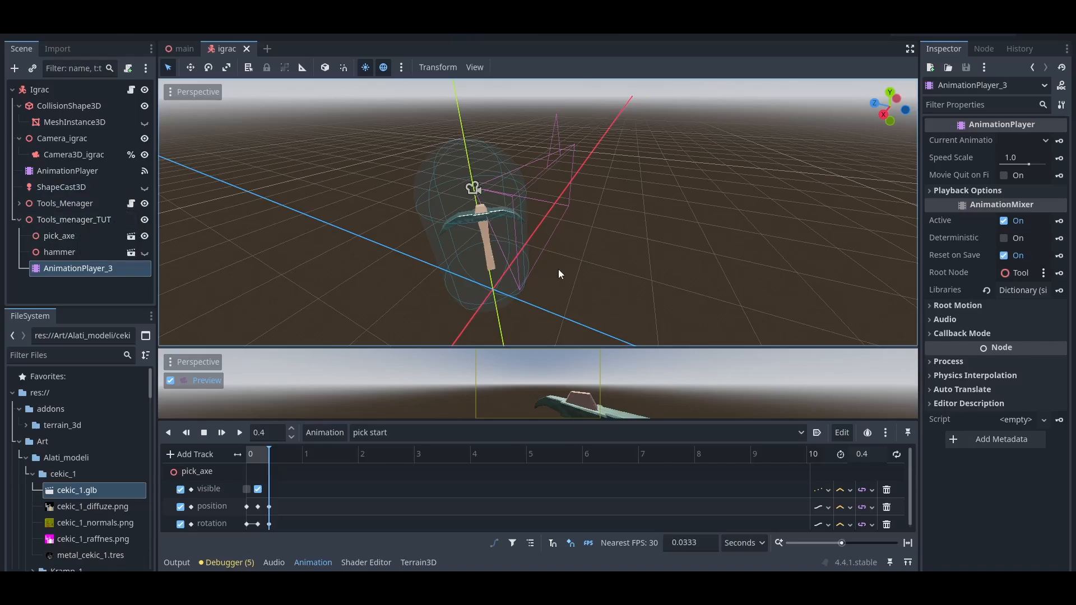
{"action": "middle_click_drag", "start_coordinate": [634, 274], "coordinate": [516, 260]}
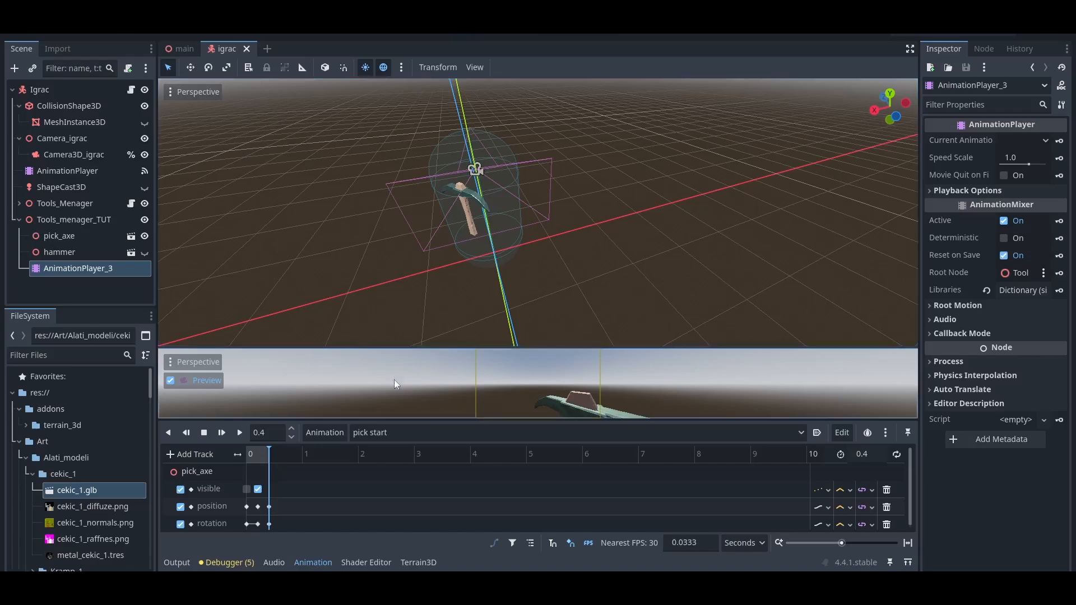
{"action": "left_click", "coordinate": [380, 433]}
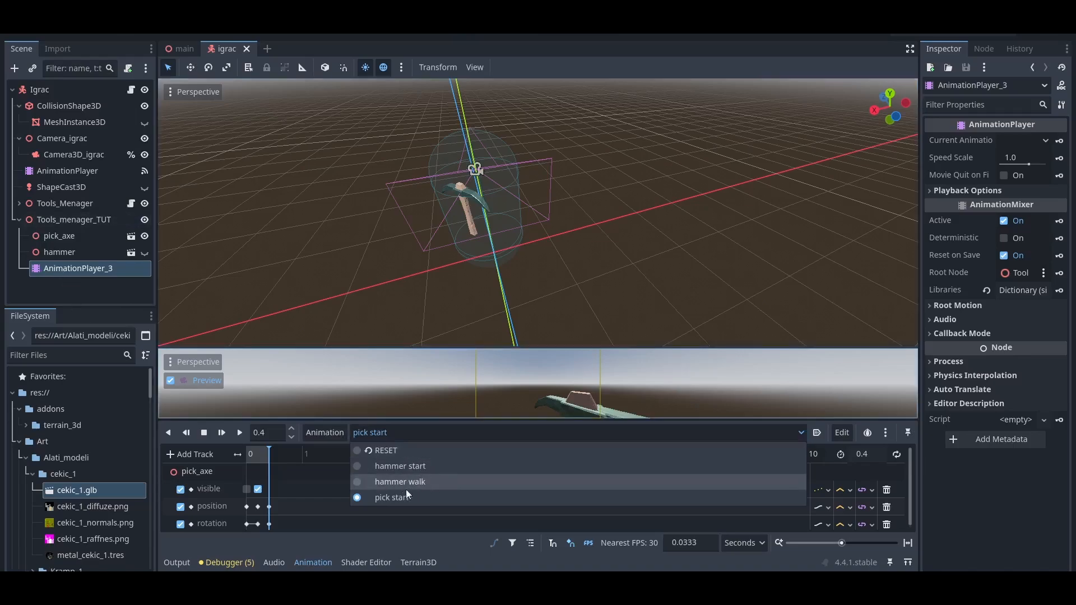
{"action": "middle_click_drag", "start_coordinate": [636, 269], "coordinate": [678, 254]}
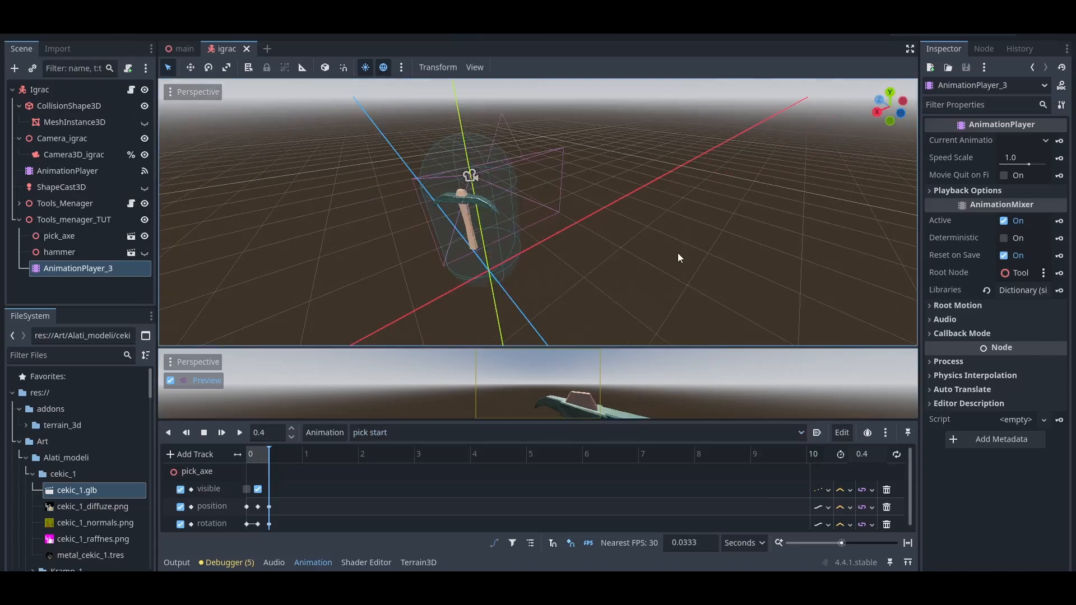